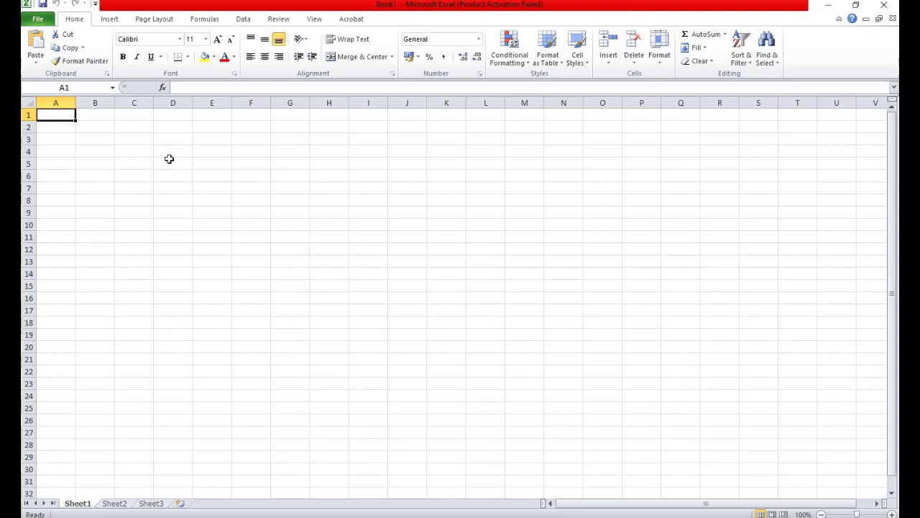
Merge and center cells D1 through J1 into a single title cell
left_click(180, 115)
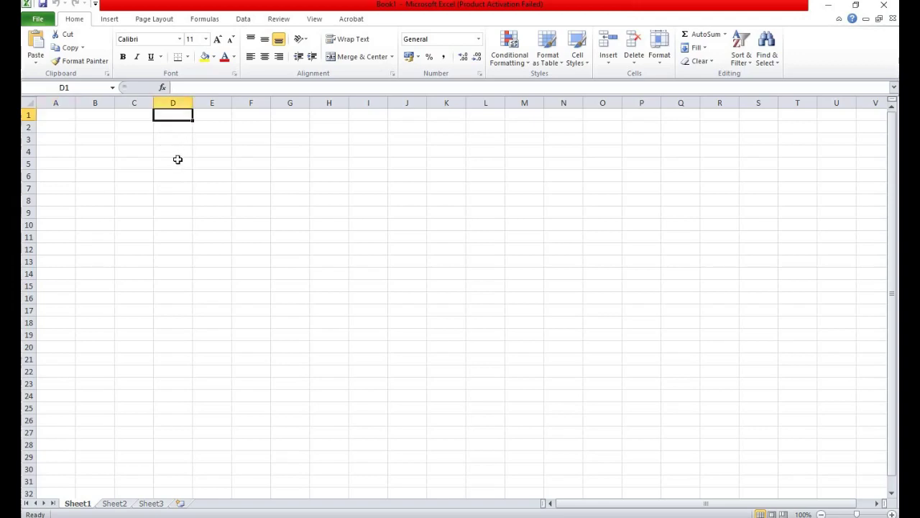
key("shift+Right")
key("shift+Right")
key("shift+Right")
key("shift+Right")
key("shift+Right")
key("shift+Right")
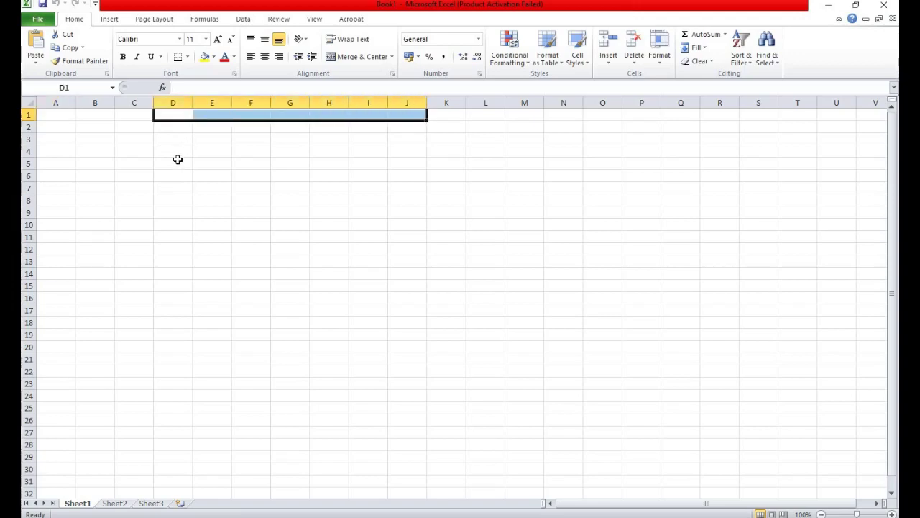
left_click(358, 57)
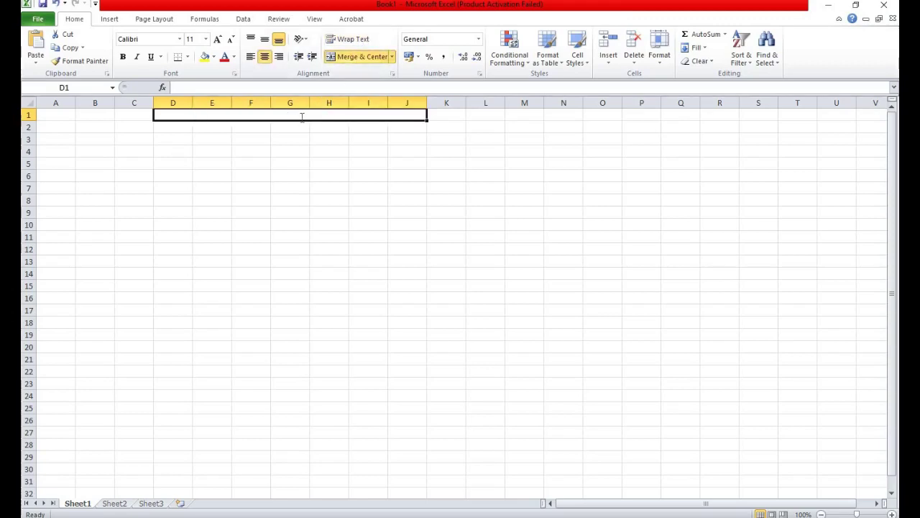
Enter the title "What is Descriptive stastiscs? Extracting information from quantity of Data" in the merged cell D1
type("What")
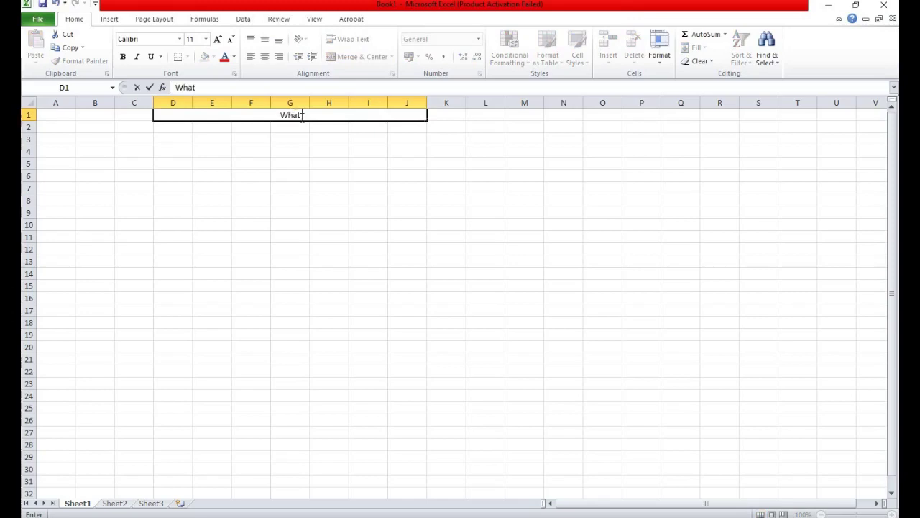
type(" is Descripti")
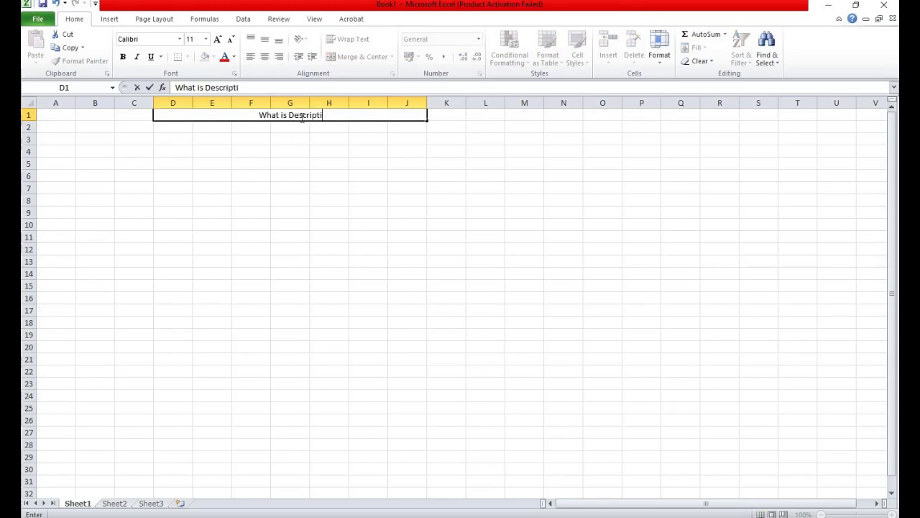
type("ve st")
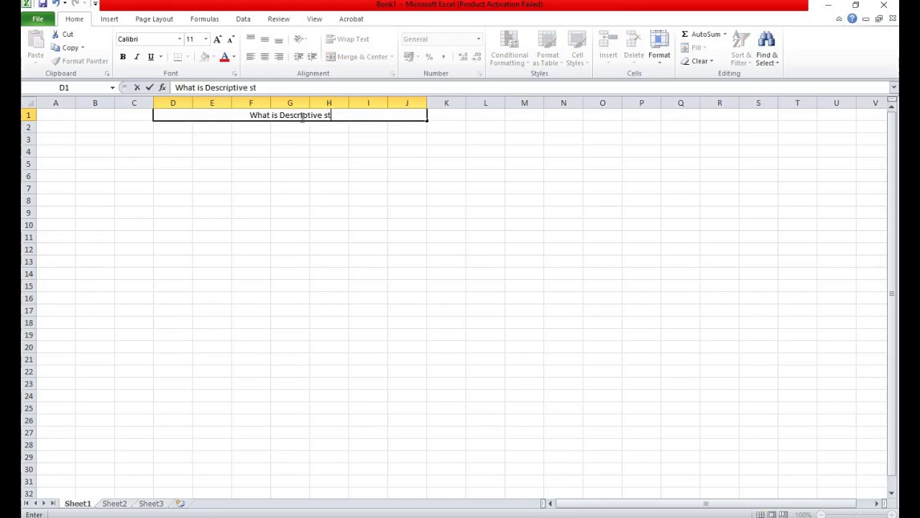
type("astis")
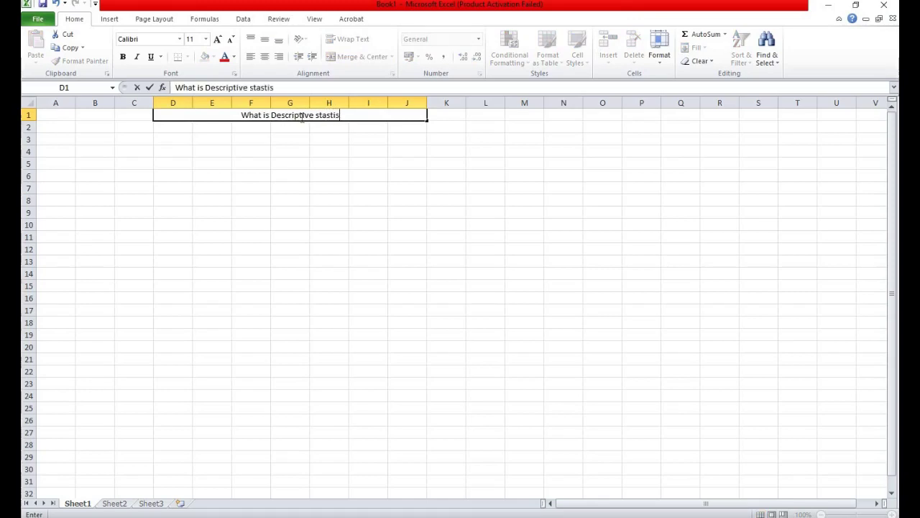
type("cs?")
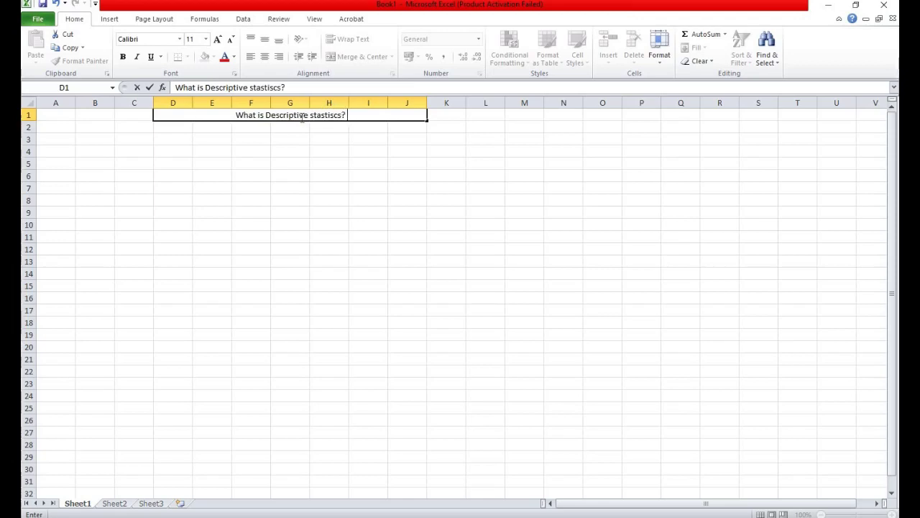
type(" E")
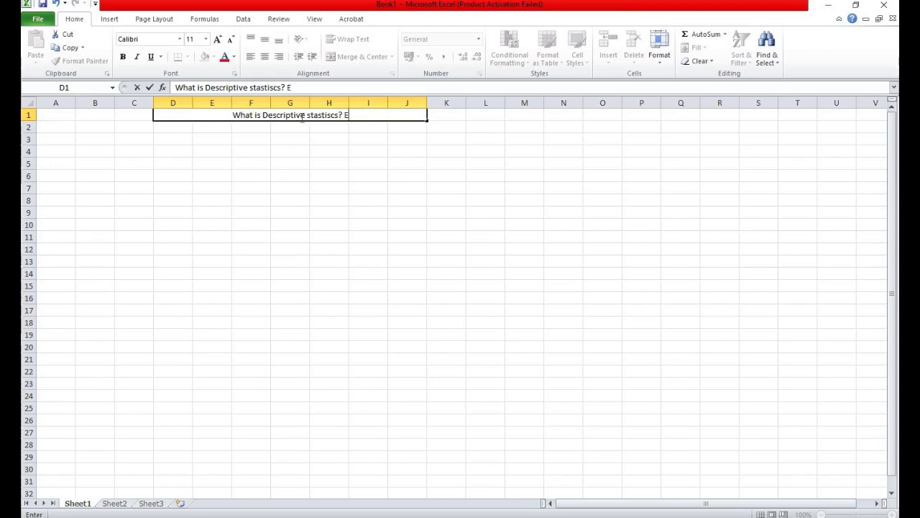
type("xtracti")
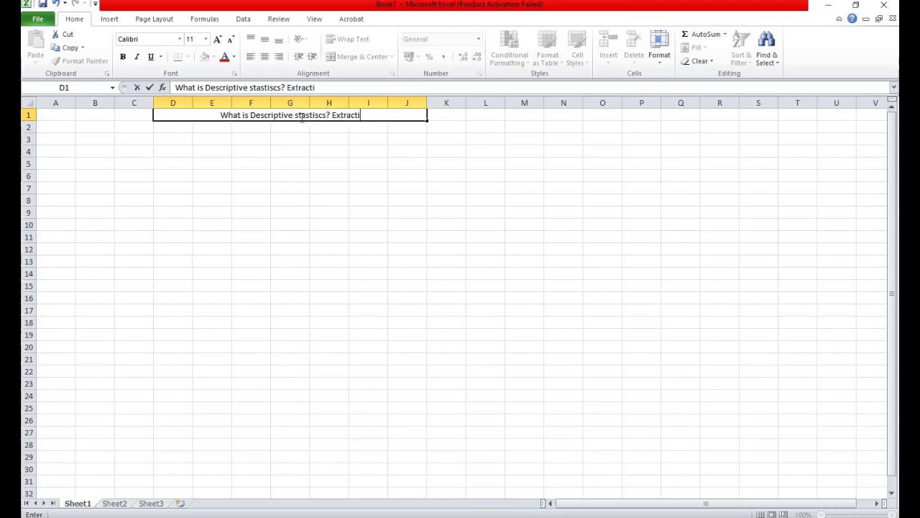
type("ng in")
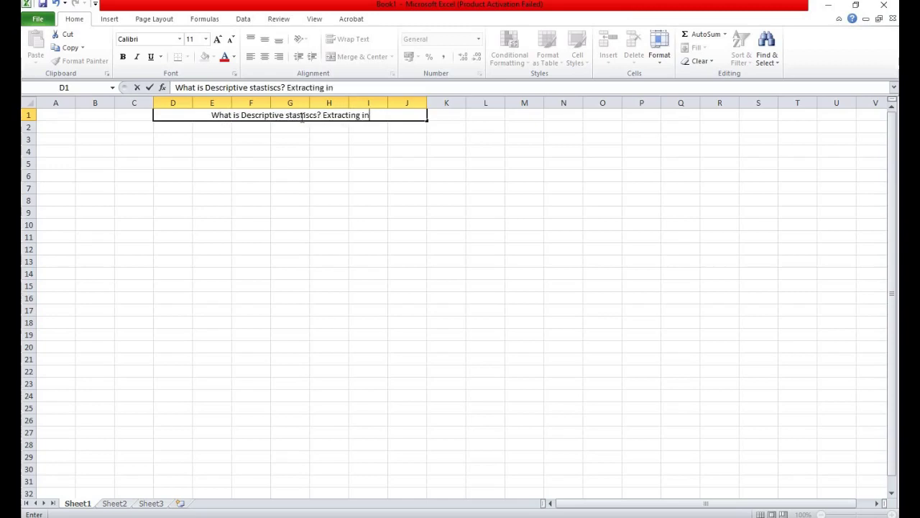
type("formation from ")
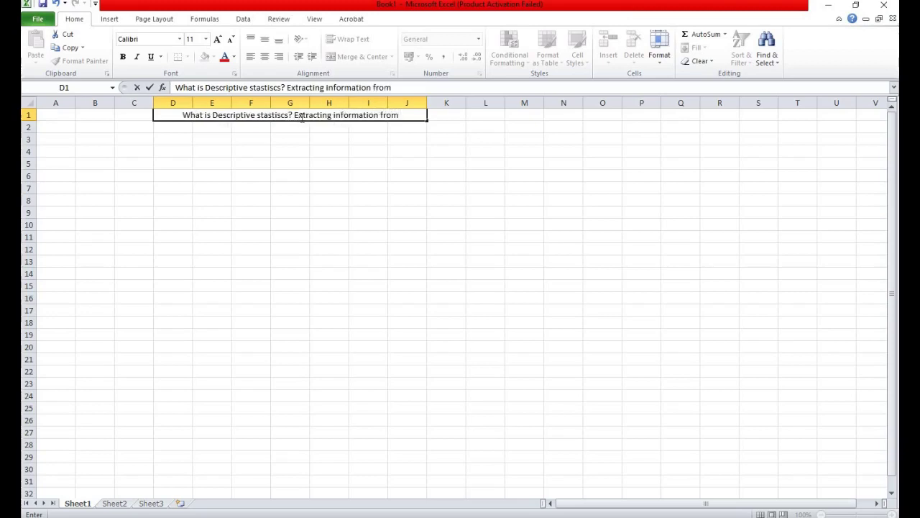
type("quantiy")
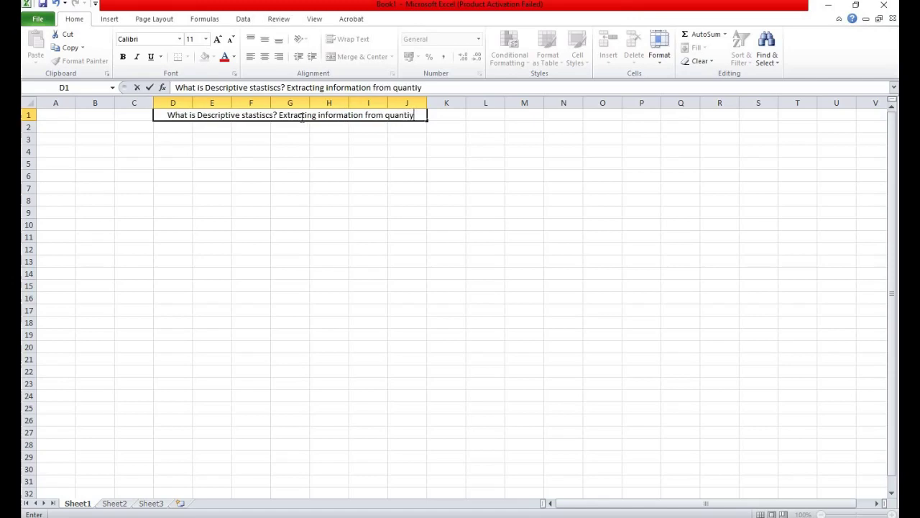
key("BackSpace")
type("ty ")
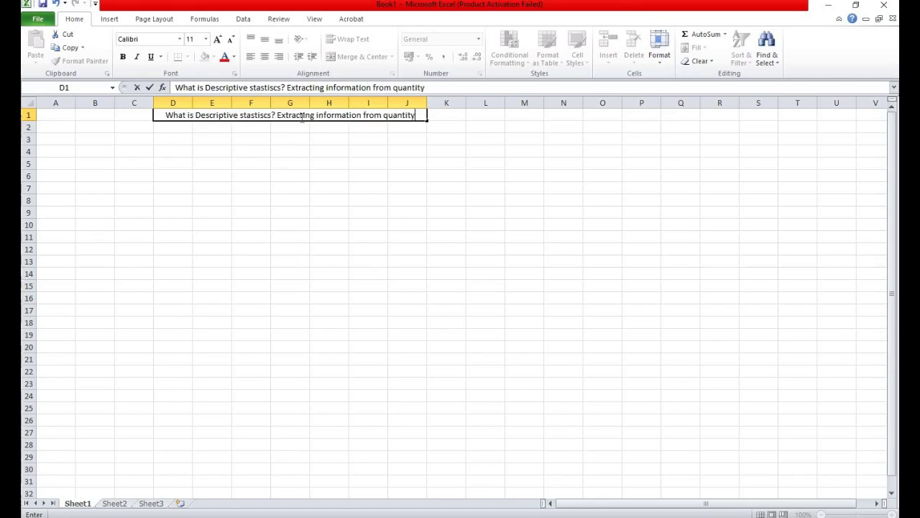
type("of ")
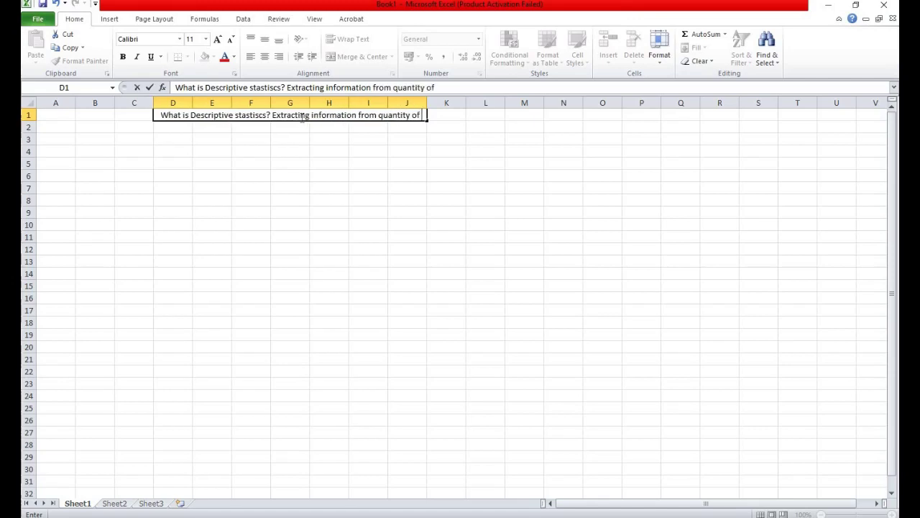
type("Data")
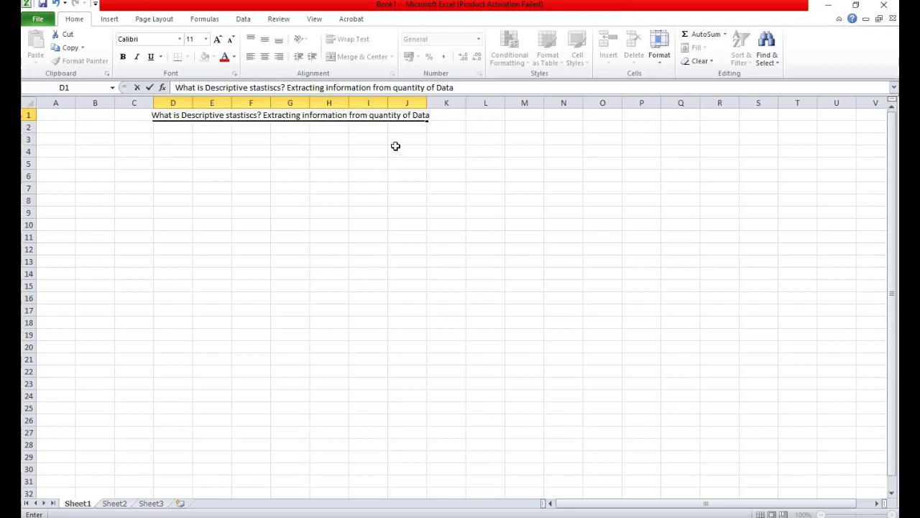
Widen column J until the whole title fits in the merged cell, and color the title text red
left_click(399, 127)
left_click(416, 103)
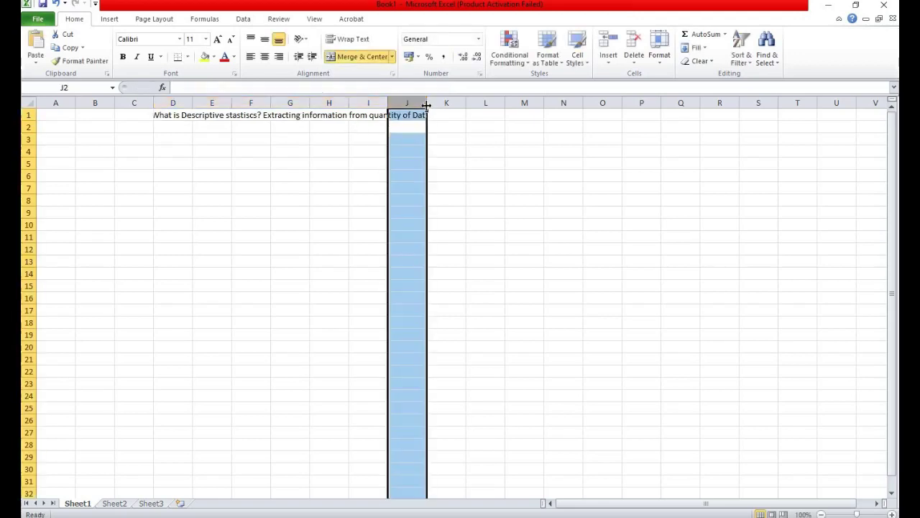
left_click_drag(426, 106, 444, 105)
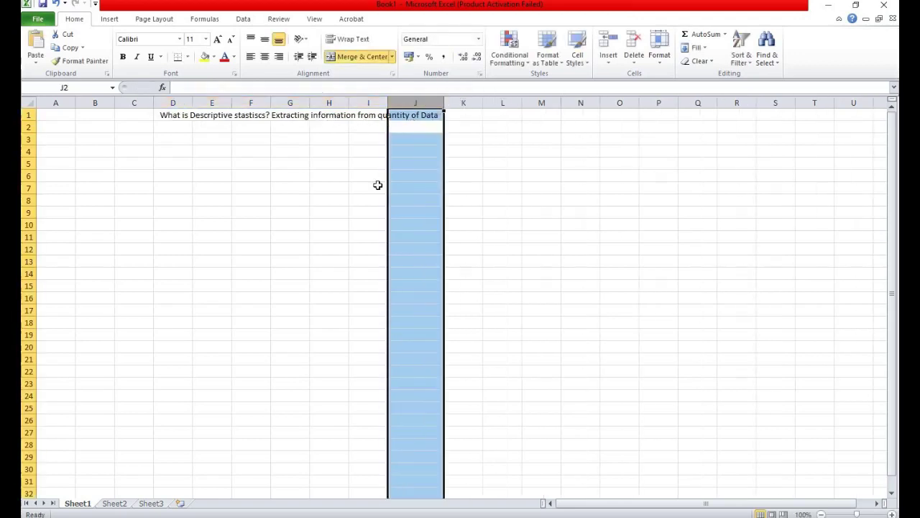
left_click(229, 115)
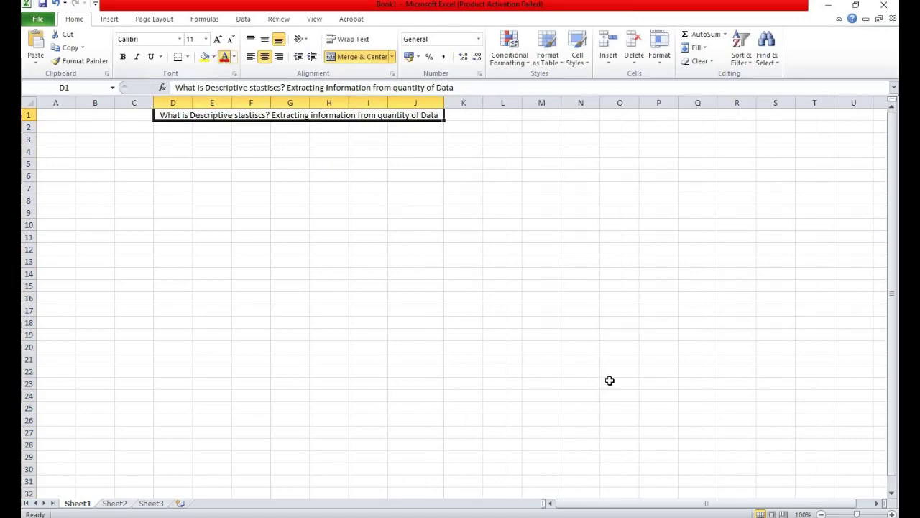
scroll(580, 354, "up", 6, "ctrl")
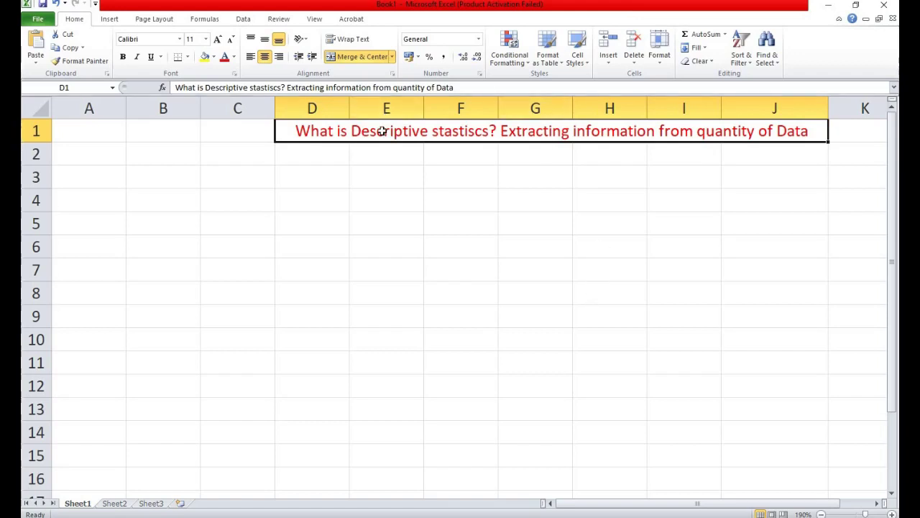
Clear the title text from row 1 and unmerge cells D1 through J1
key("Delete")
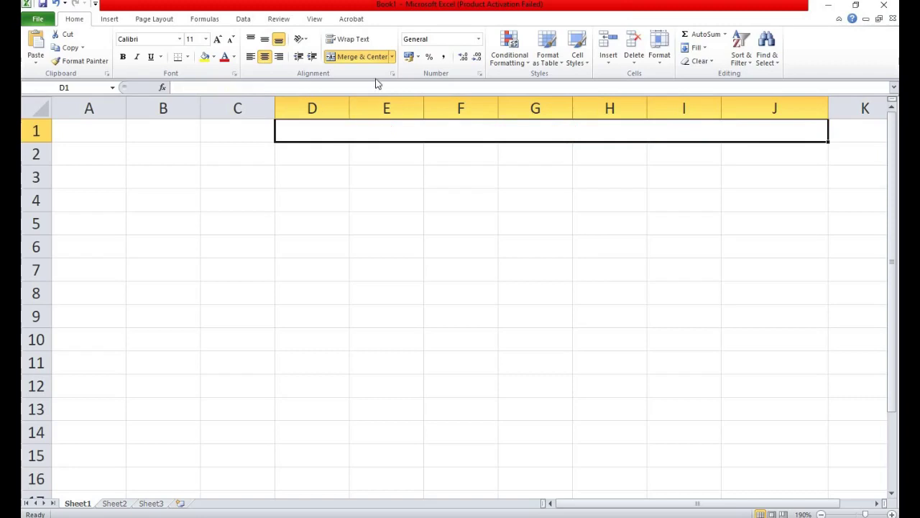
left_click(374, 57)
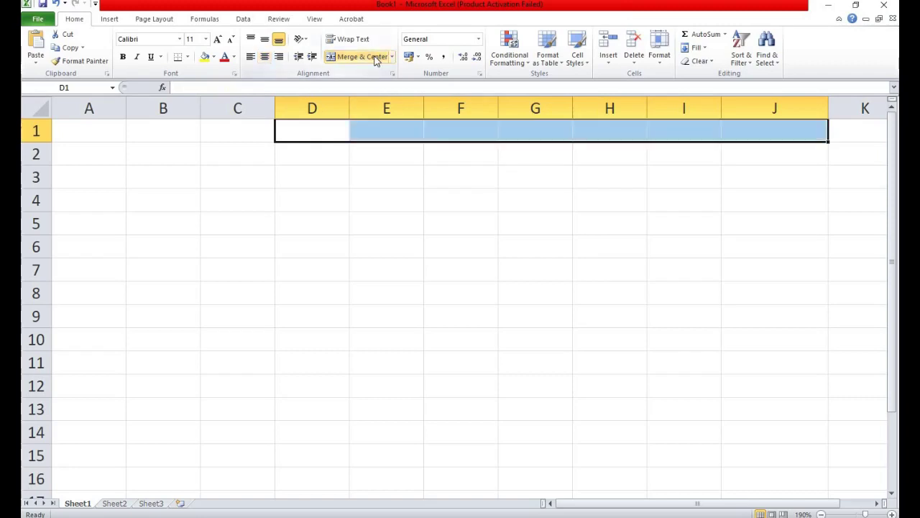
left_click(368, 158)
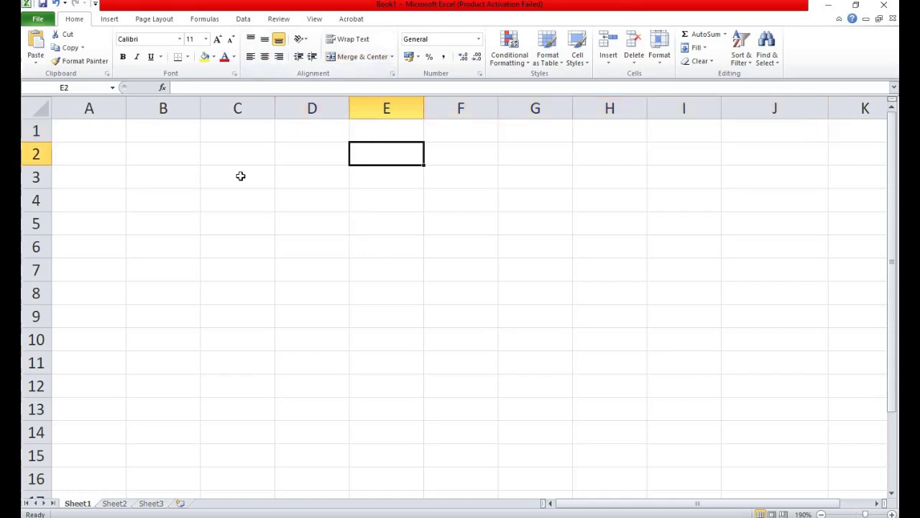
Enter the column headings ROLL. NO in B2 and MARKS in C2
left_click(216, 155)
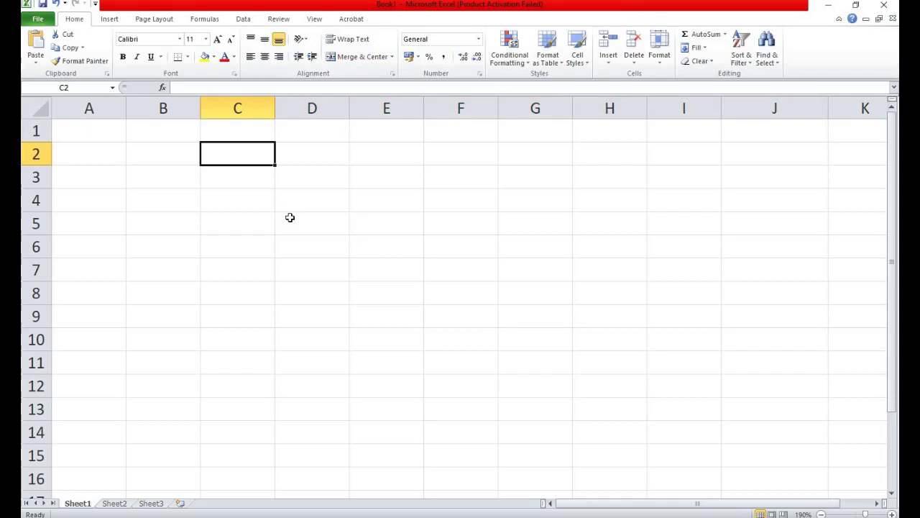
left_click(179, 152)
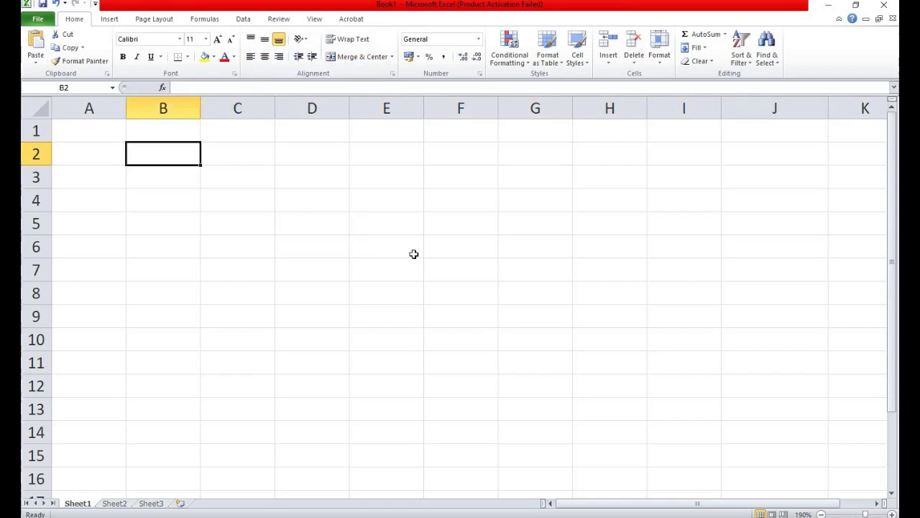
type("RO")
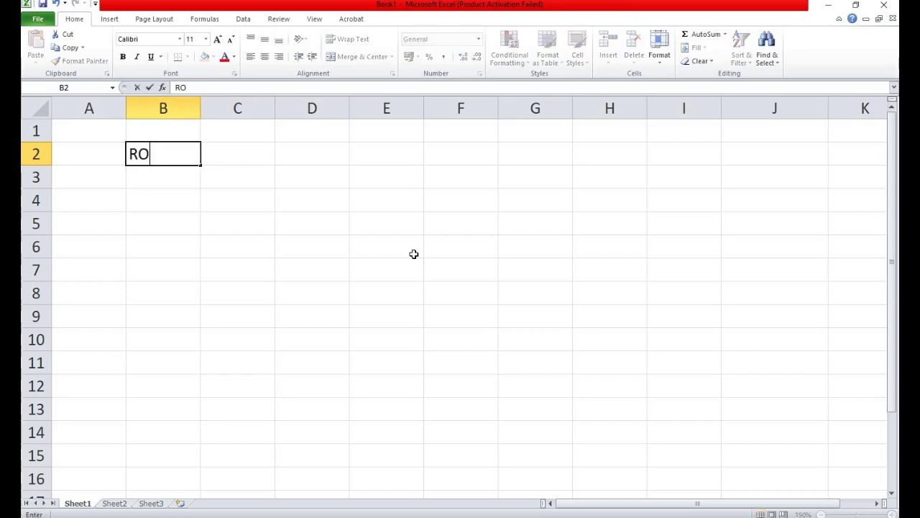
type("LL. NO")
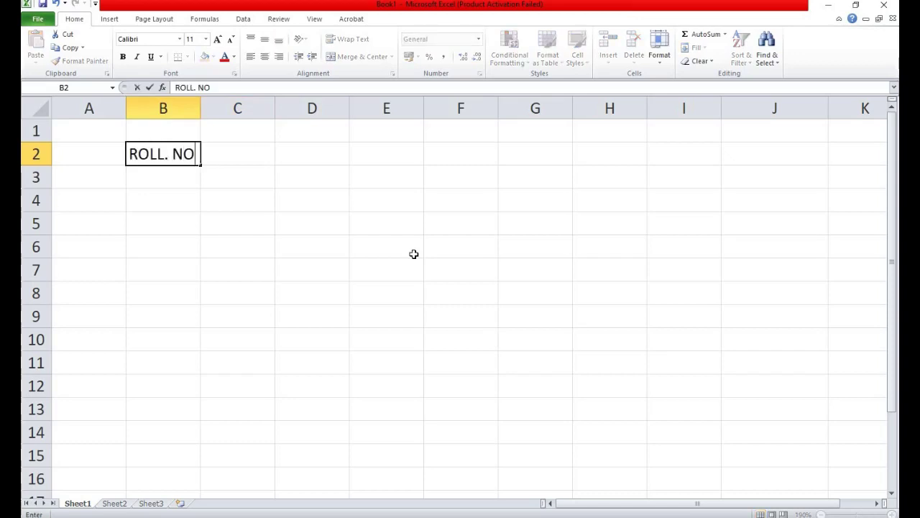
key("Tab")
type("MAR")
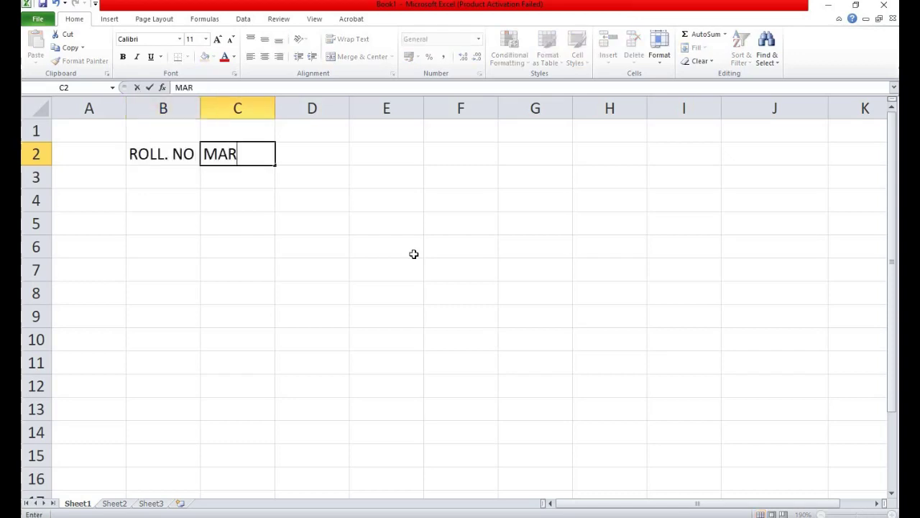
type("KS")
left_click(175, 168)
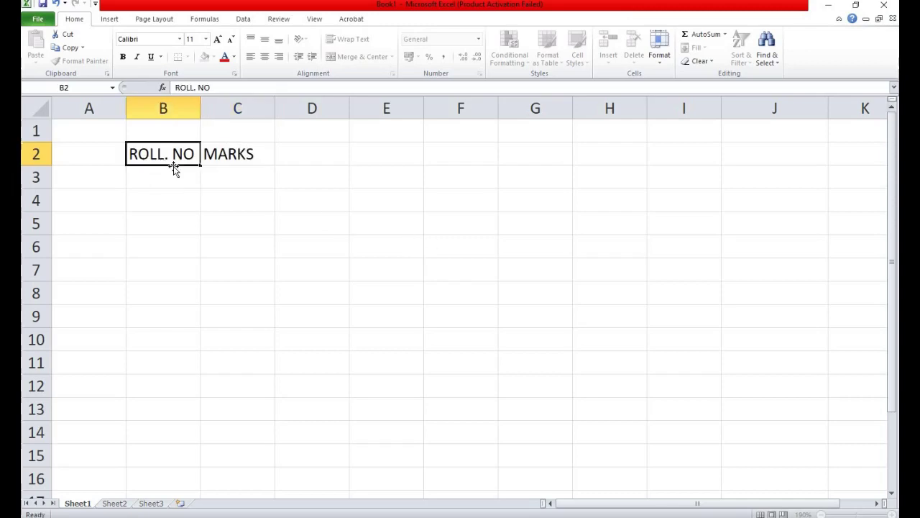
Enter the roll numbers 10UT15 in B3 and 10UT16 in B4
left_click(165, 184)
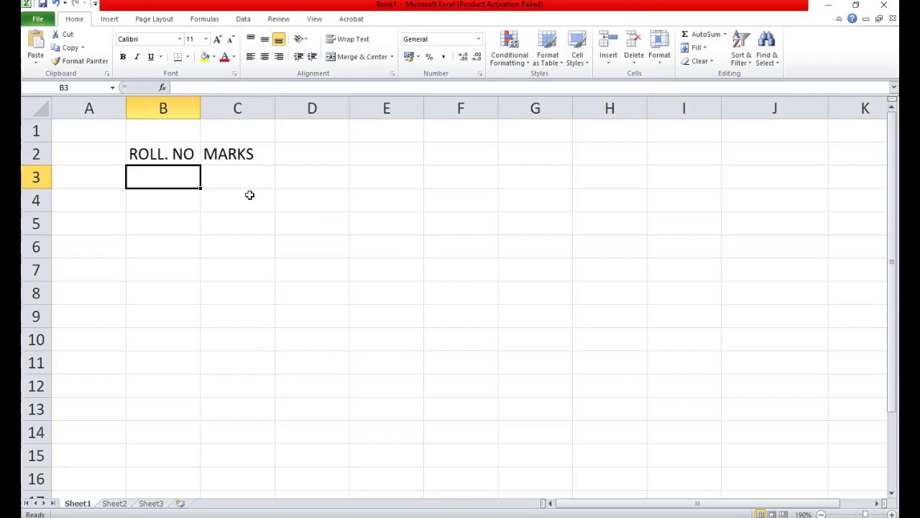
type("10")
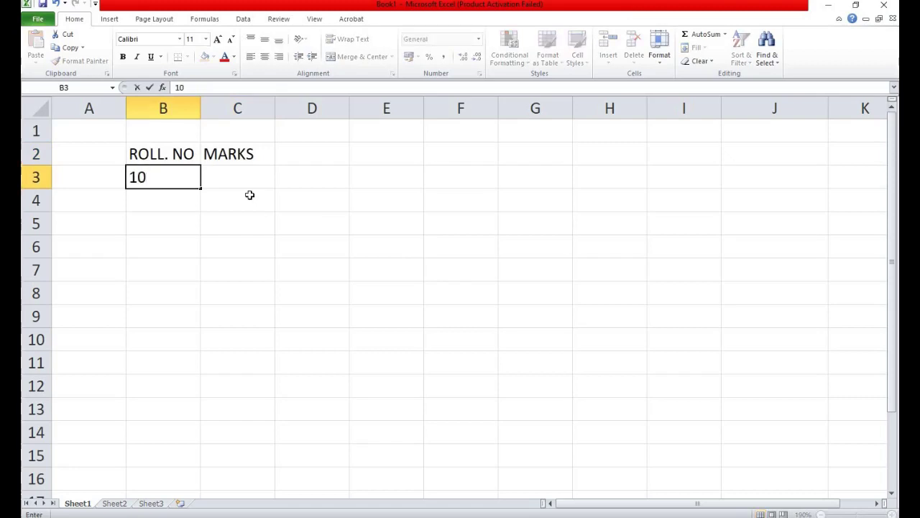
type("UT15")
key("Return")
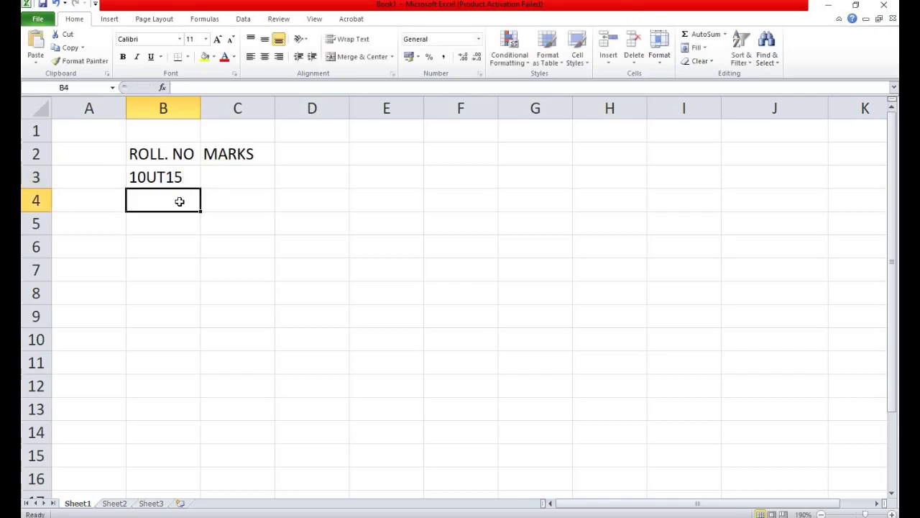
type("10UT16")
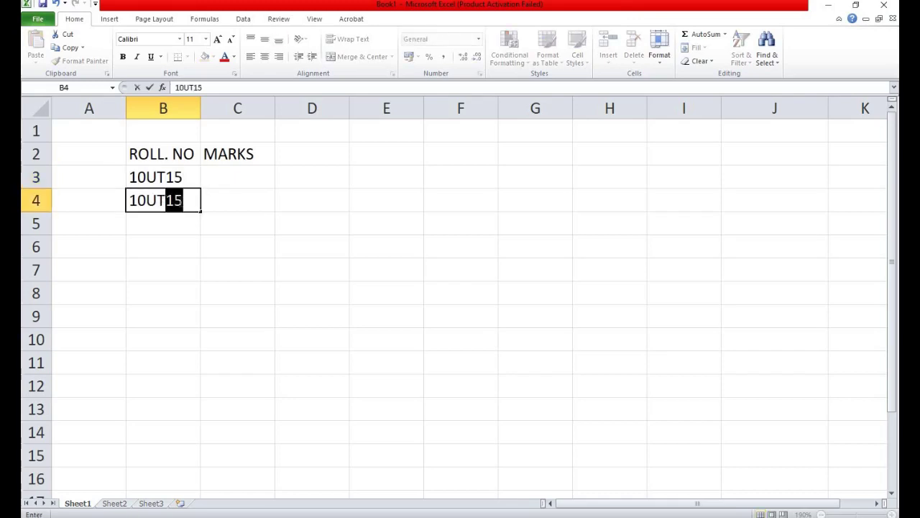
Fill the roll number series from B3:B4 down through B13, ending at 10UT25
left_click(183, 184)
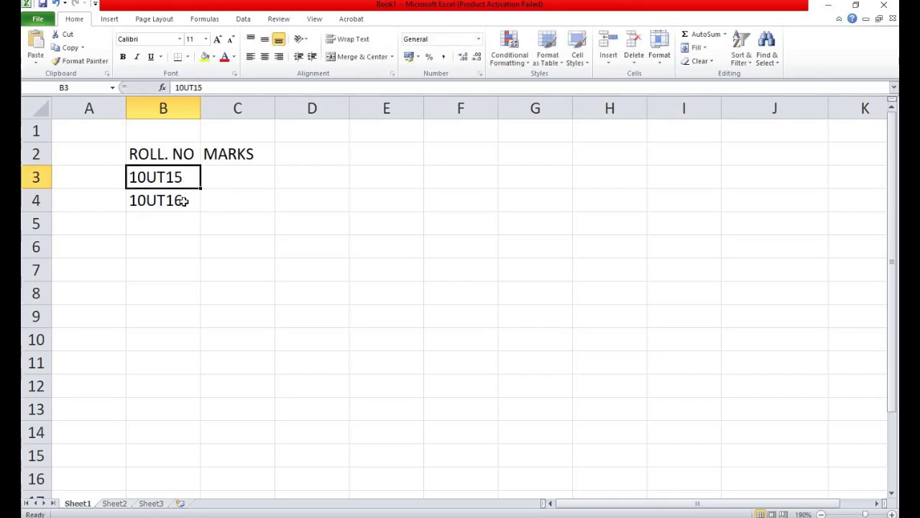
left_click(184, 201, "shift")
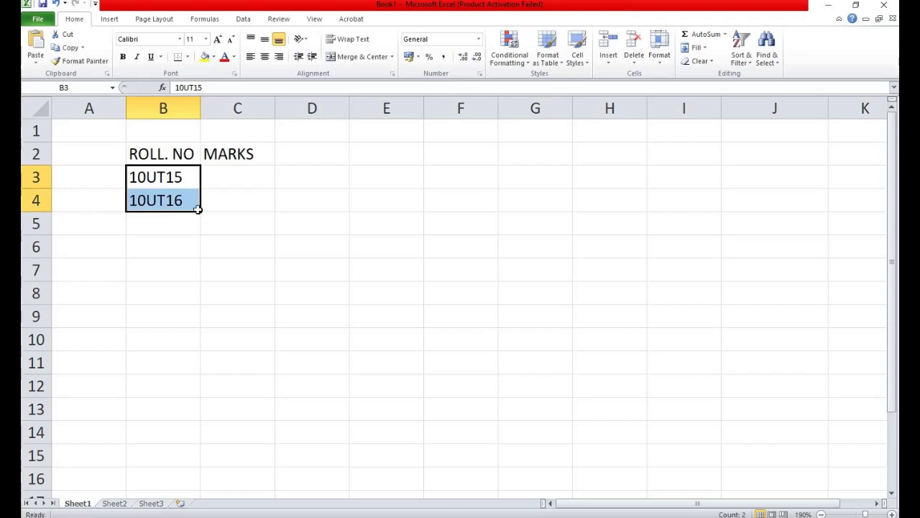
left_click_drag(200, 213, 202, 417)
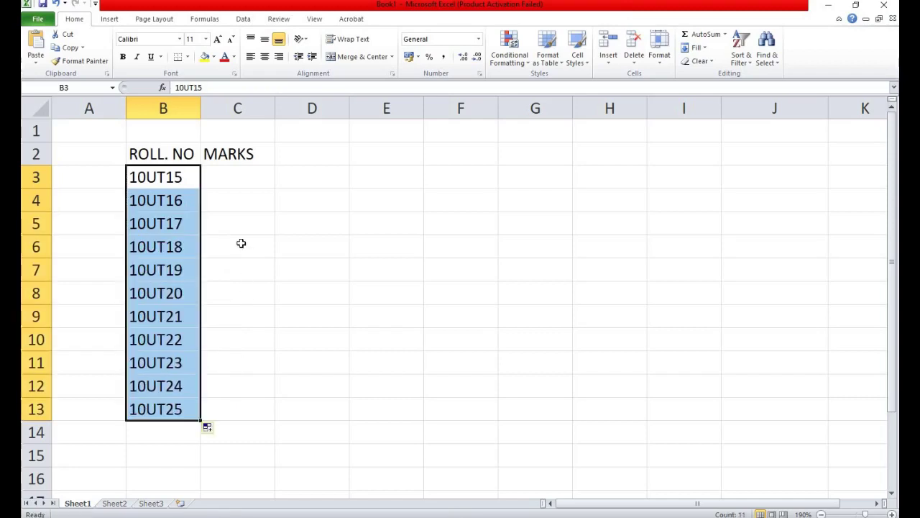
Enter the marks 56, 59, 58 and 59 in cells C3 through C6
left_click(238, 178)
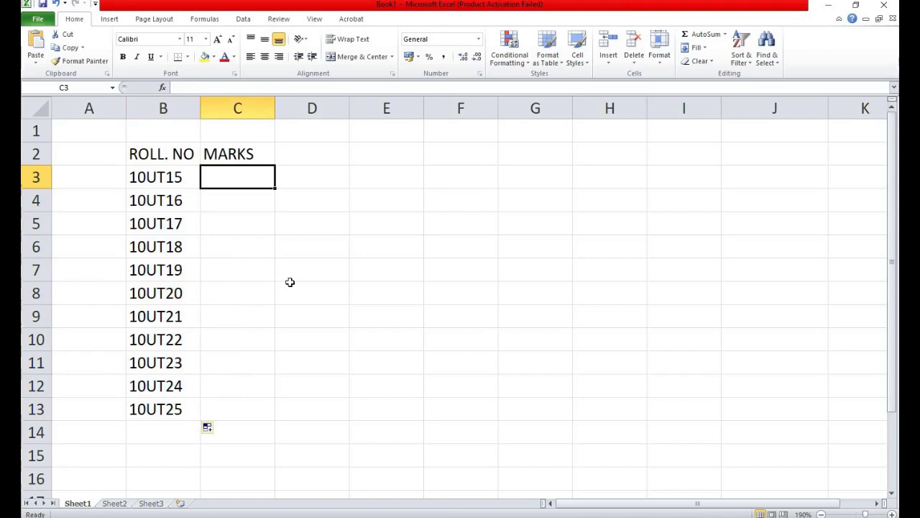
type("56")
key("Return")
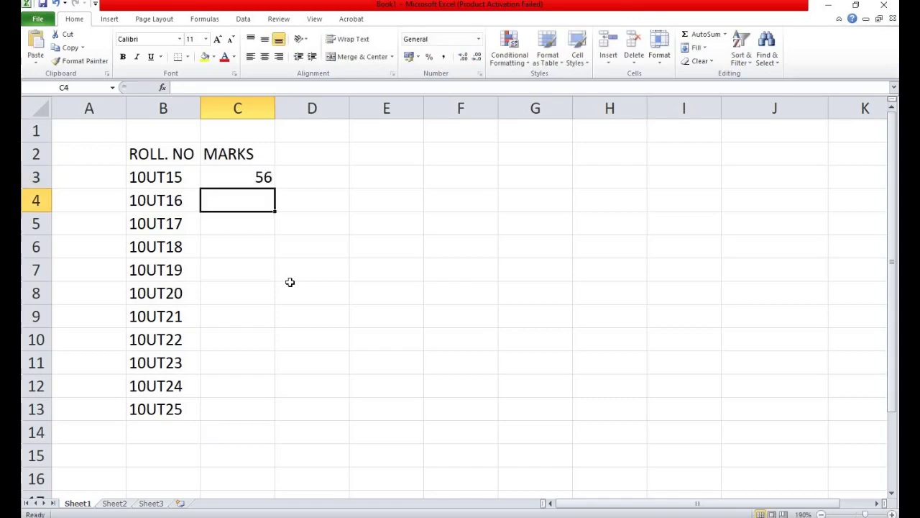
type("59")
key("Return")
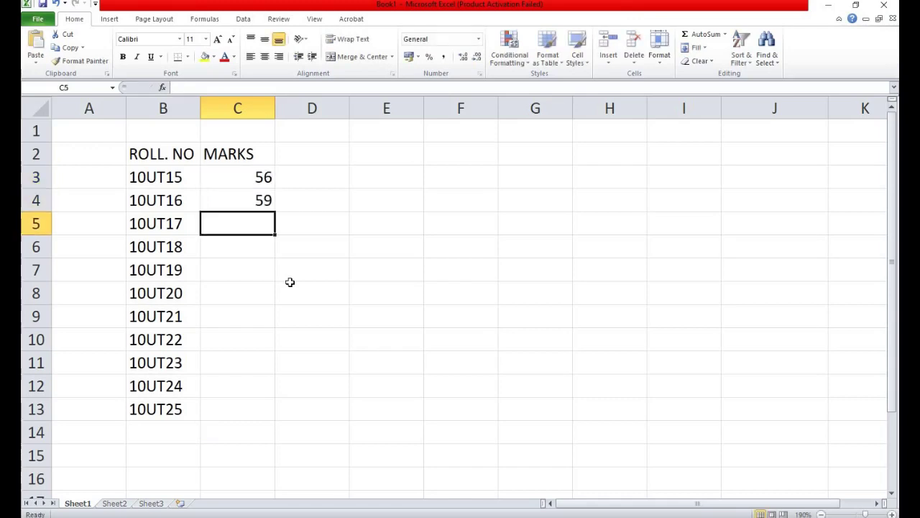
type("58")
key("Return")
type("59")
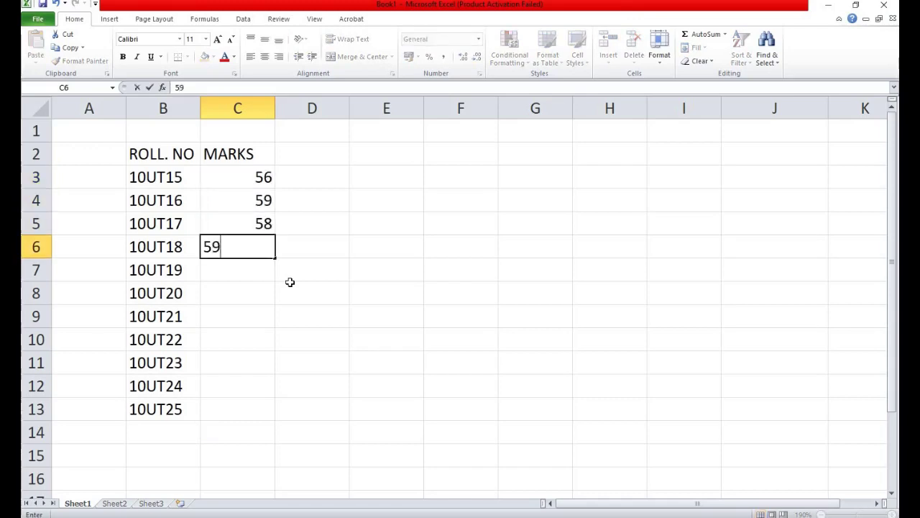
key("Return")
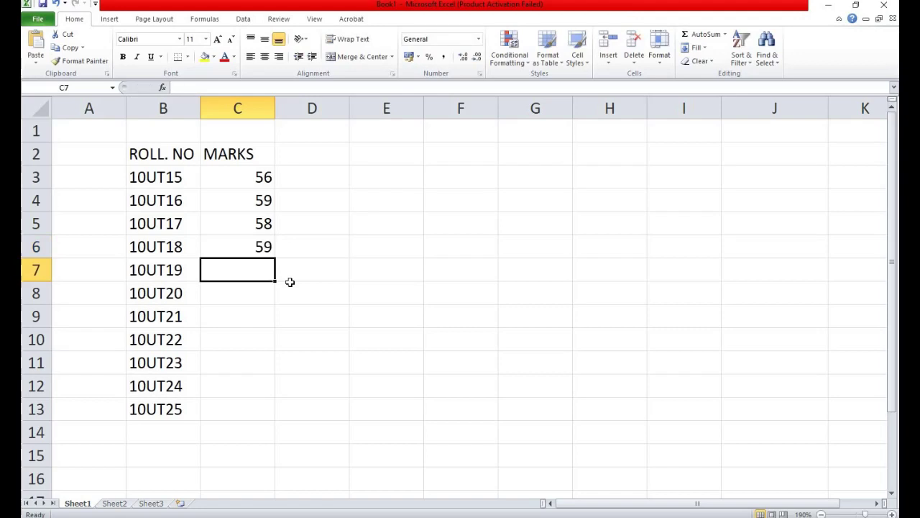
Enter the marks 58, 60, 65 and 75 in cells C7 through C10
type("58")
key("Return")
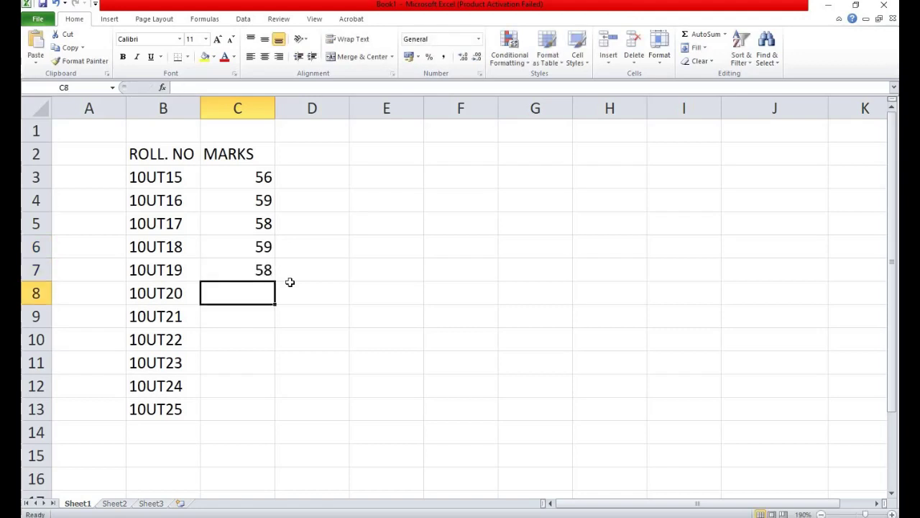
type("60")
key("Return")
type("6")
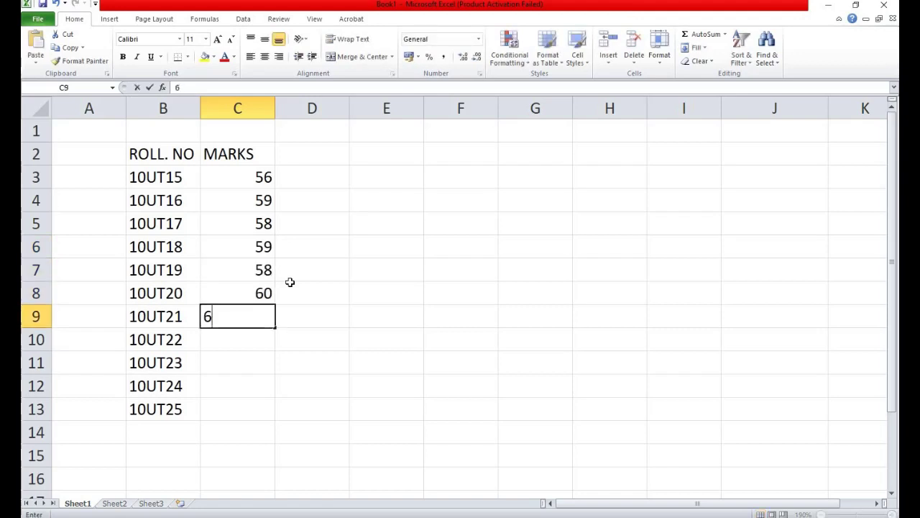
type("5")
key("Return")
type("75")
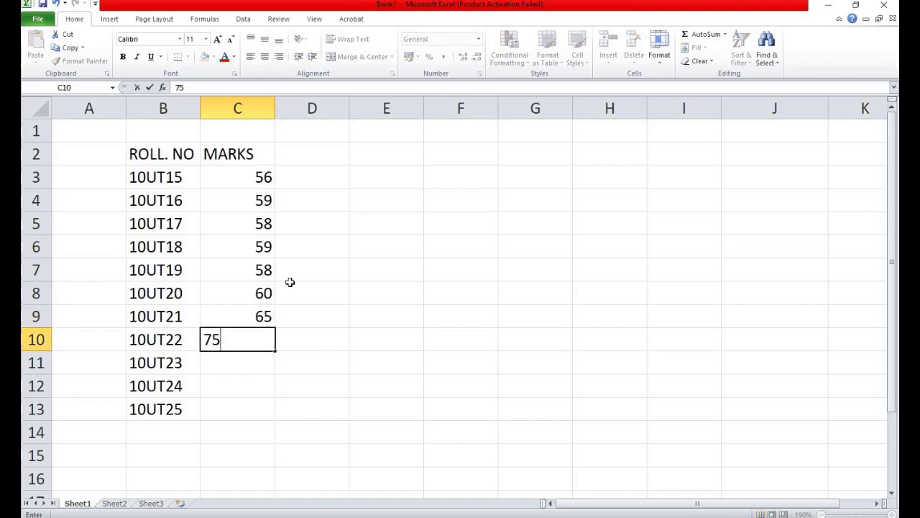
key("Return")
Enter the marks 70, 69 and 70 in cells C11 through C13
type("7")
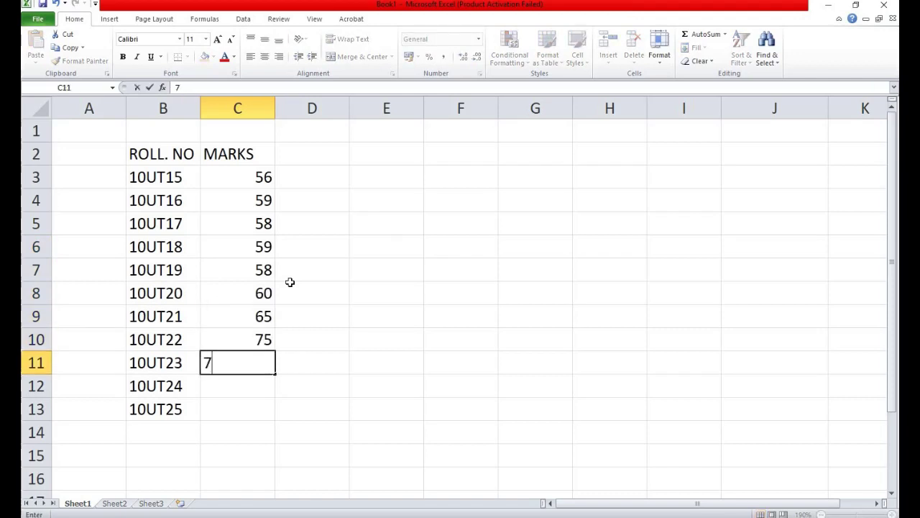
type("0")
key("Return")
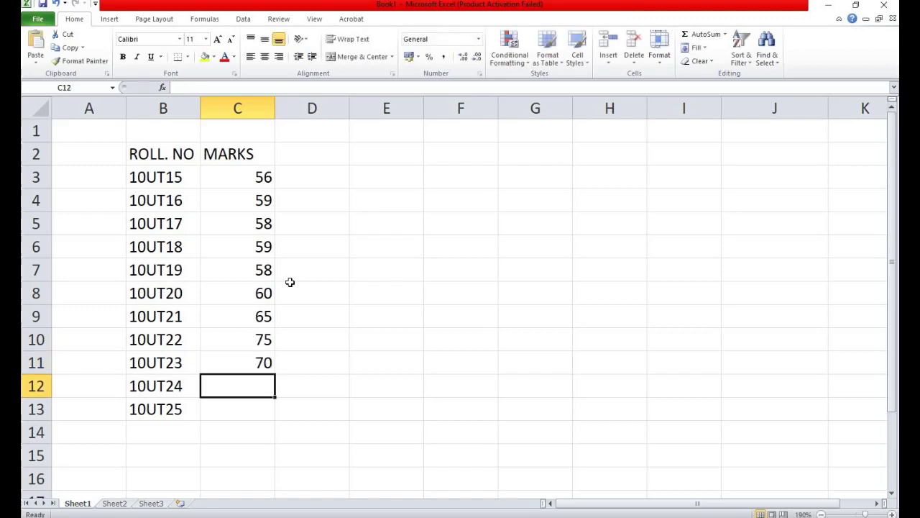
type("6")
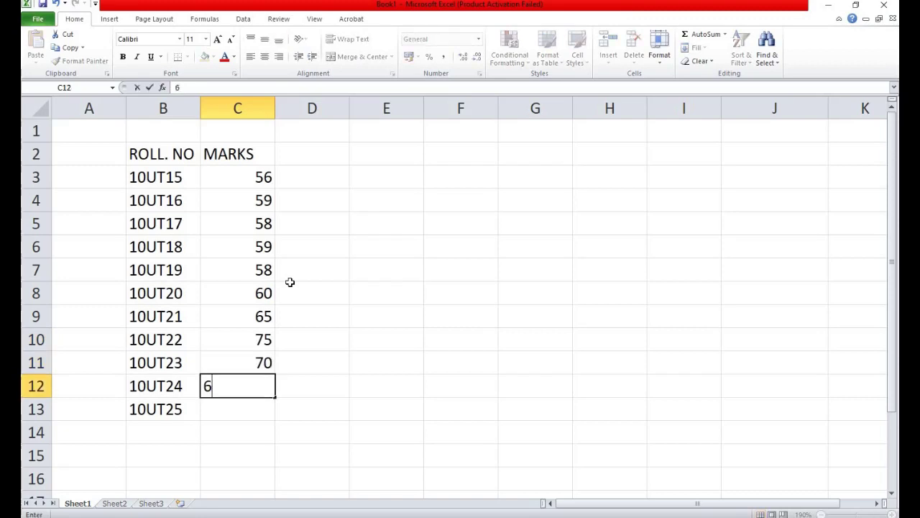
type("9")
key("Return")
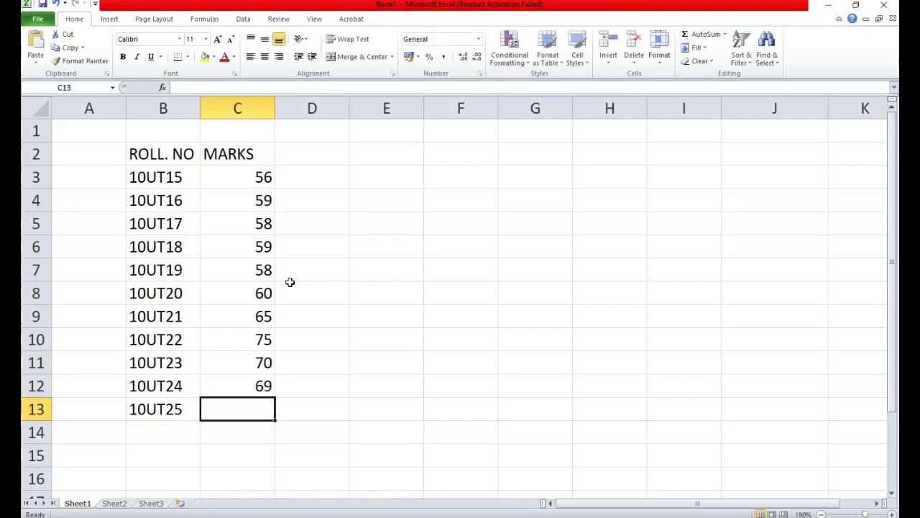
type("70")
left_click(307, 181)
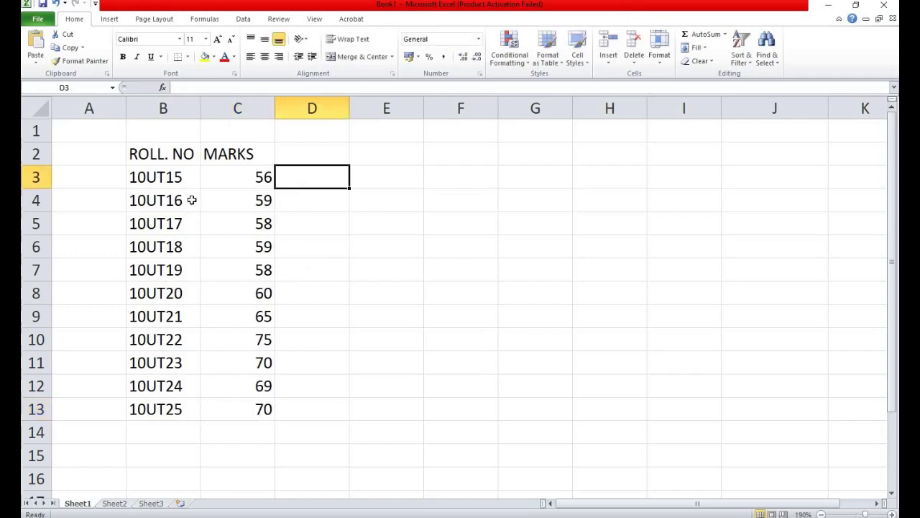
Set a medium solid border line on all four outer sides of the table range B2:C13 in the Format Cells settings
left_click(158, 152)
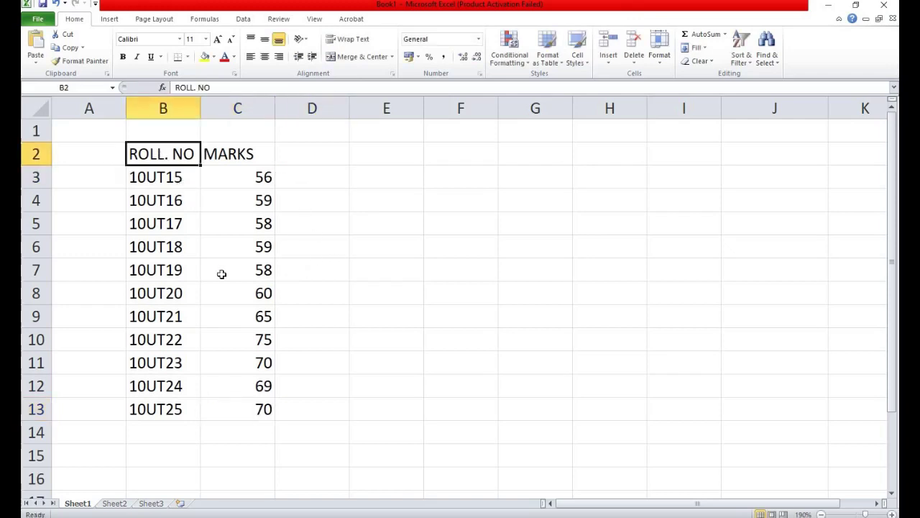
left_click(257, 407, "shift")
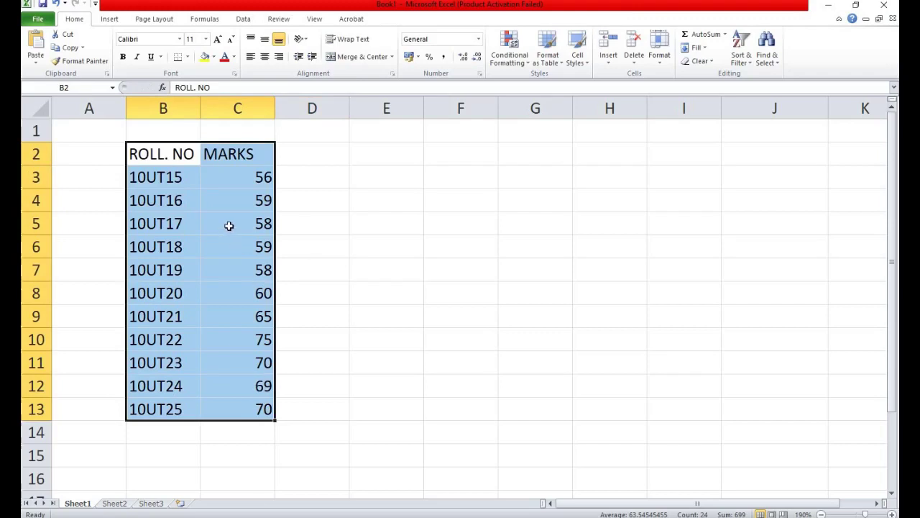
right_click(227, 179)
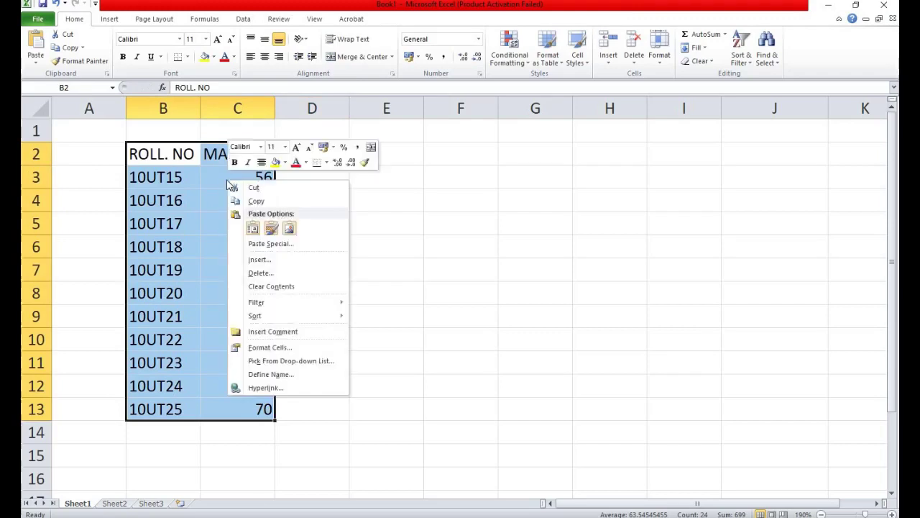
left_click(279, 349)
left_click_drag(304, 211, 336, 208)
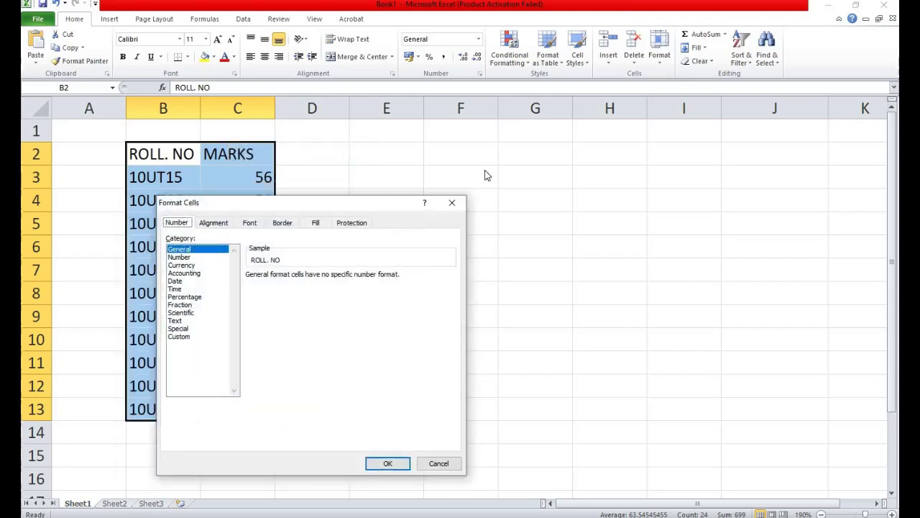
left_click_drag(486, 175, 485, 165)
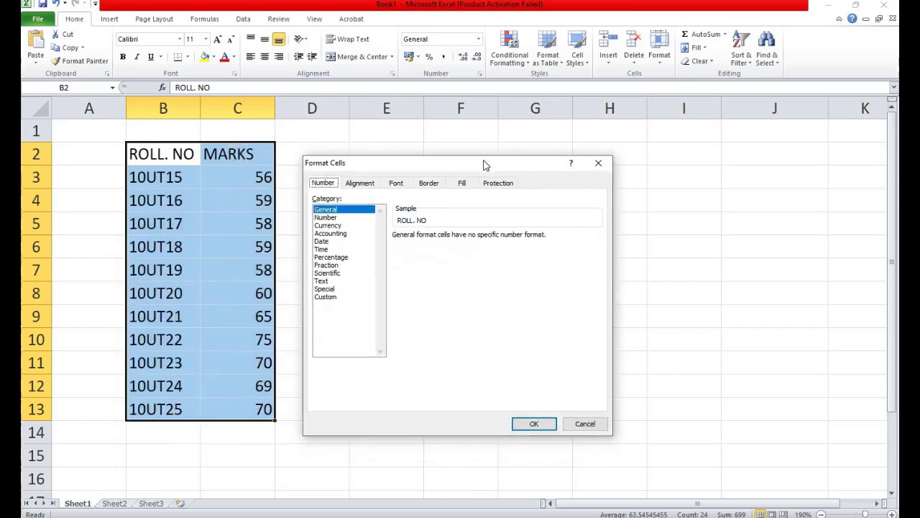
left_click(429, 181)
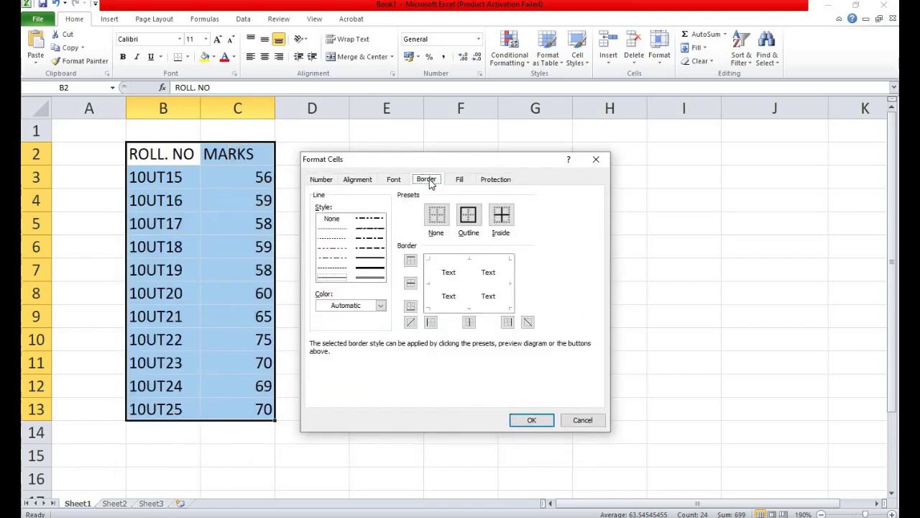
left_click(372, 258)
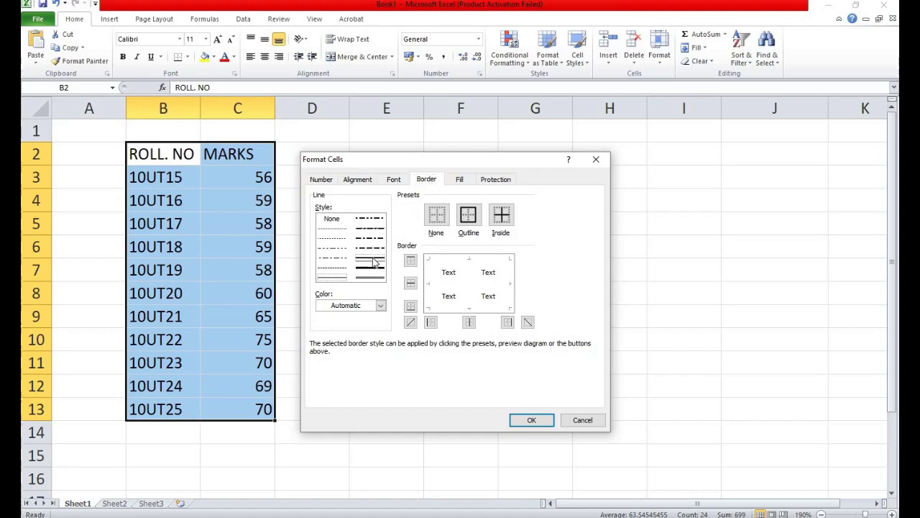
left_click(432, 269)
left_click(443, 259)
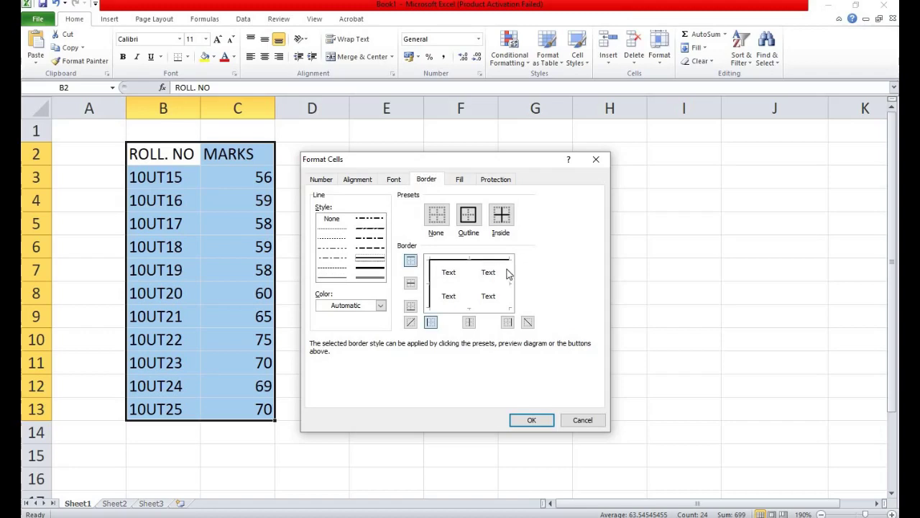
left_click(507, 279)
left_click(473, 307)
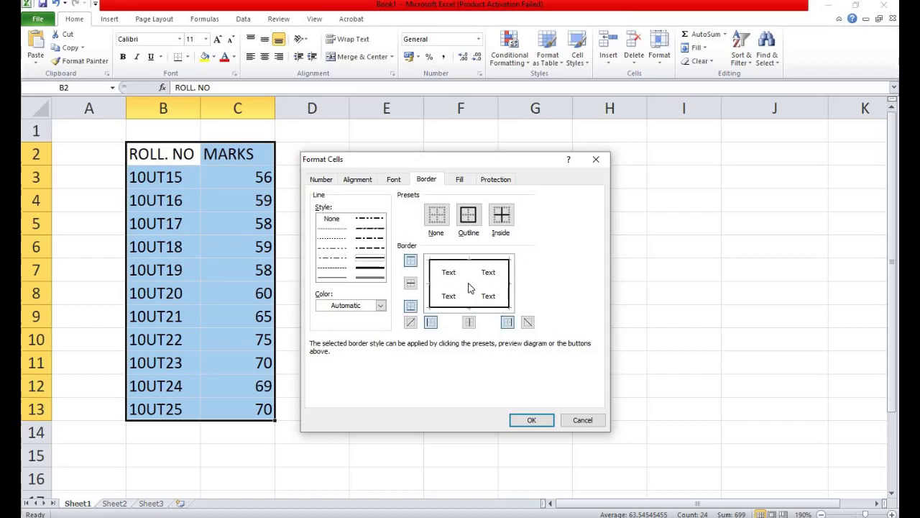
Add the same medium solid line to the table's inside vertical and horizontal borders and apply the border formatting
left_click(468, 288)
left_click(447, 285)
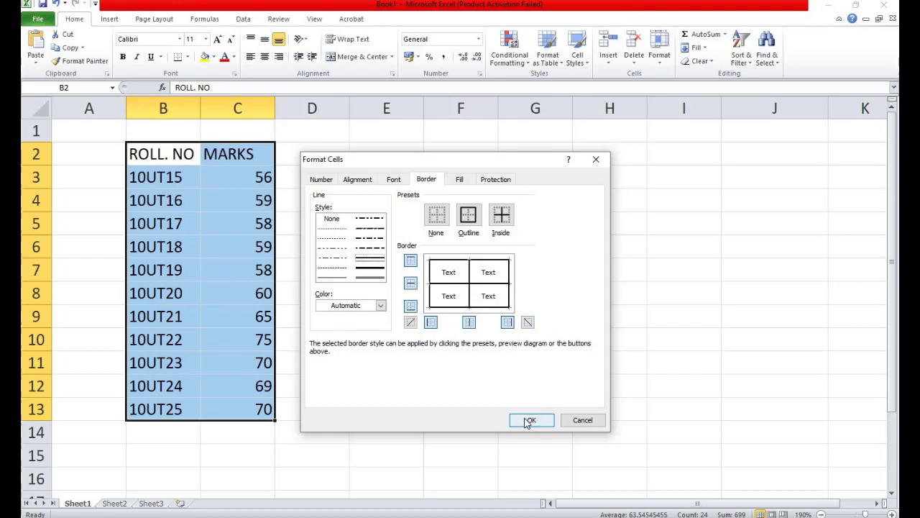
left_click(529, 420)
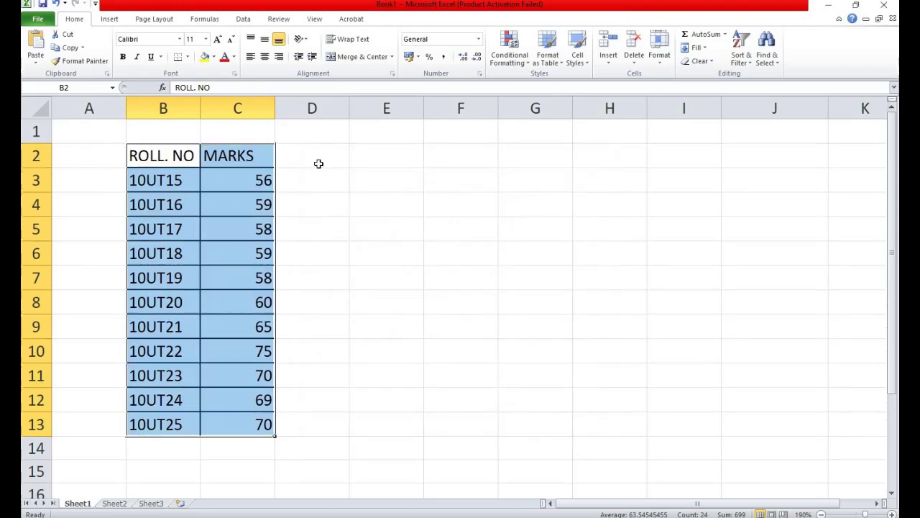
left_click(365, 158)
Center the contents of the whole table B2:C13 horizontally
left_click(164, 158)
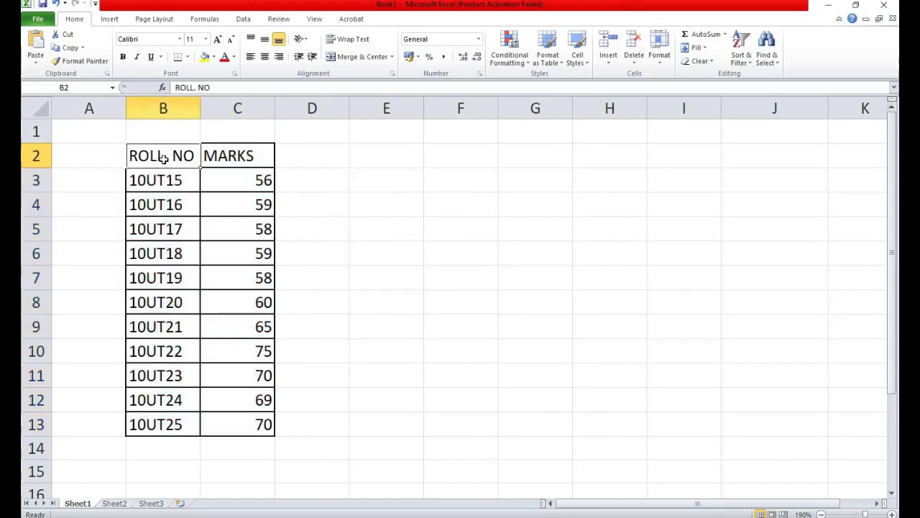
key("shift+Right")
key("shift+Down")
key("shift+Down")
key("shift+Down")
key("shift+Down")
key("shift+Down")
key("shift+Down")
key("shift+Down")
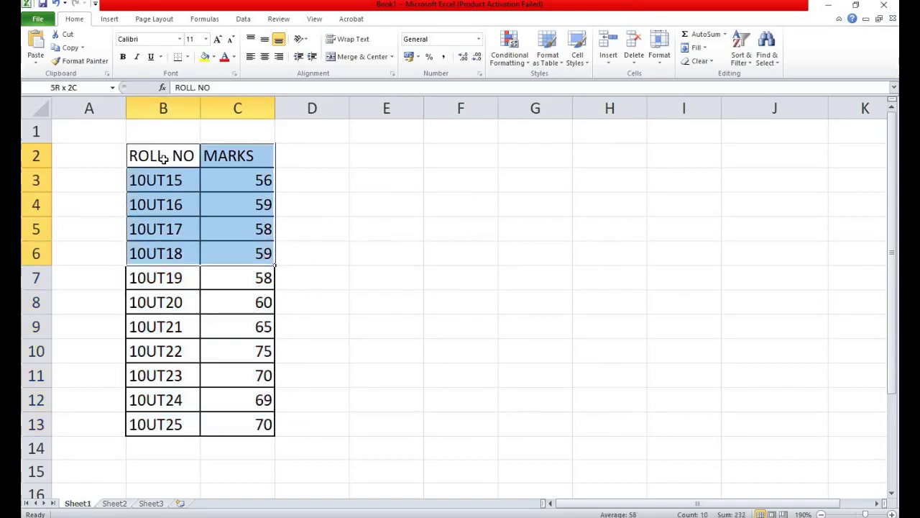
key("shift+Down")
key("shift+Down")
key("shift+Down")
key("shift+Down")
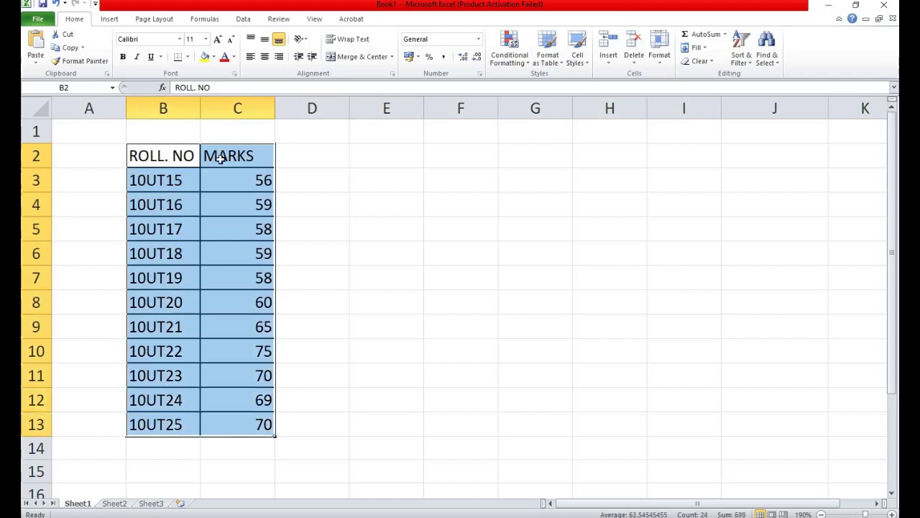
left_click(263, 58)
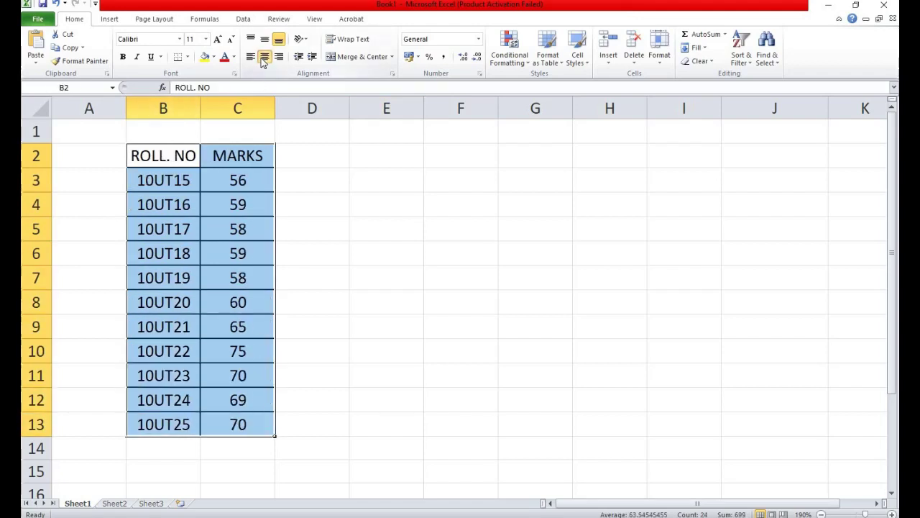
left_click(391, 157)
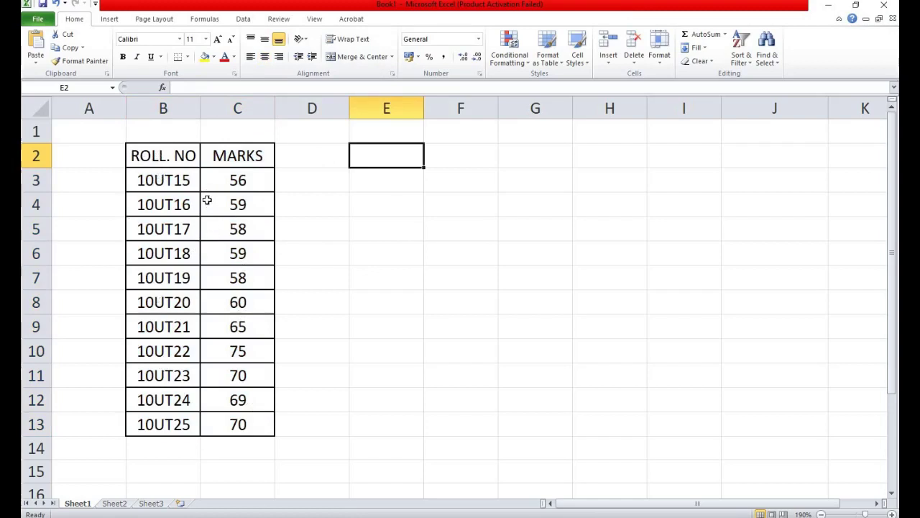
left_click(110, 20)
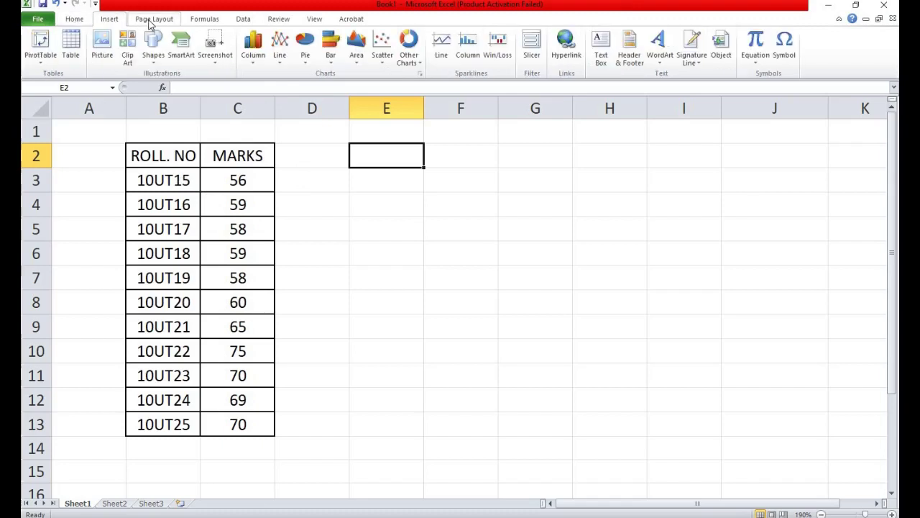
left_click(151, 23)
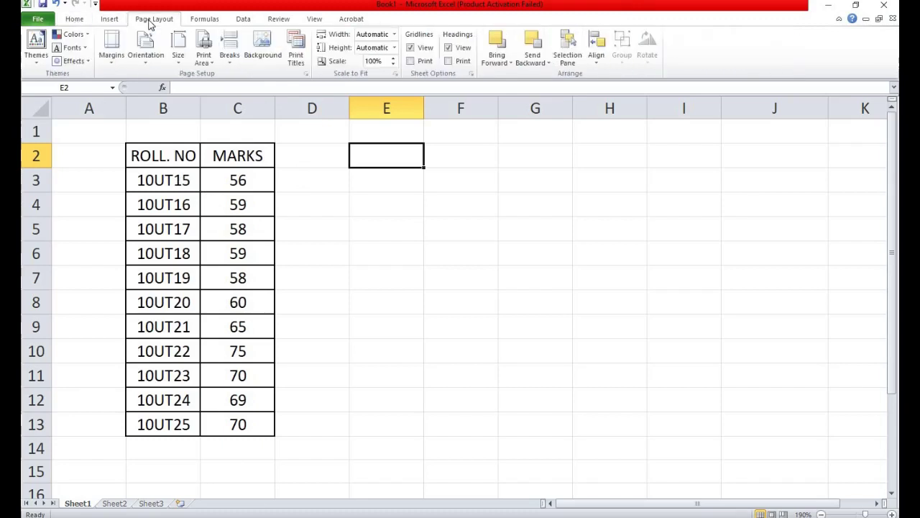
left_click(244, 20)
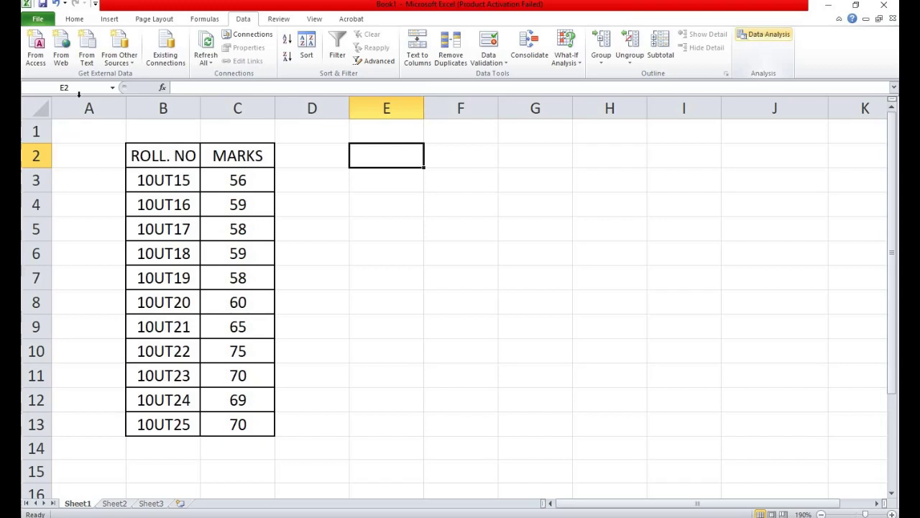
Open the Excel add-ins list from the program options and confirm it with Analysis ToolPak enabled
left_click(36, 20)
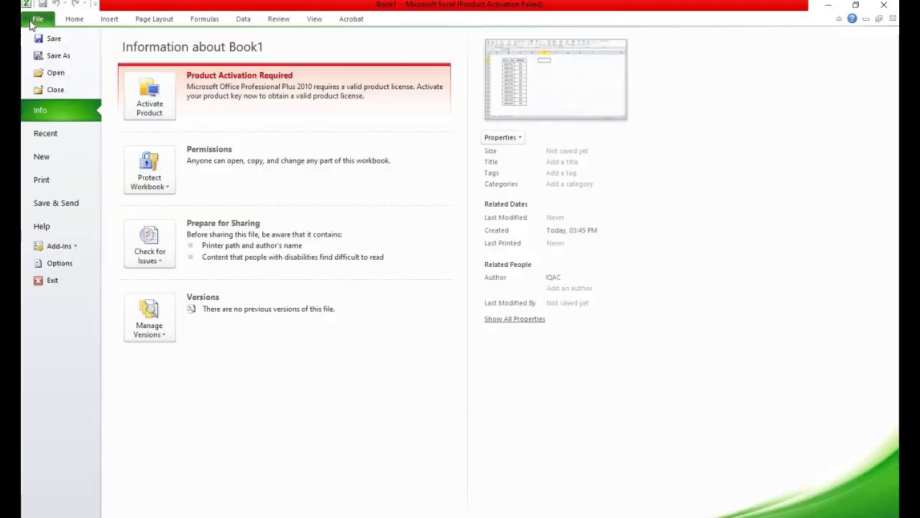
left_click(63, 263)
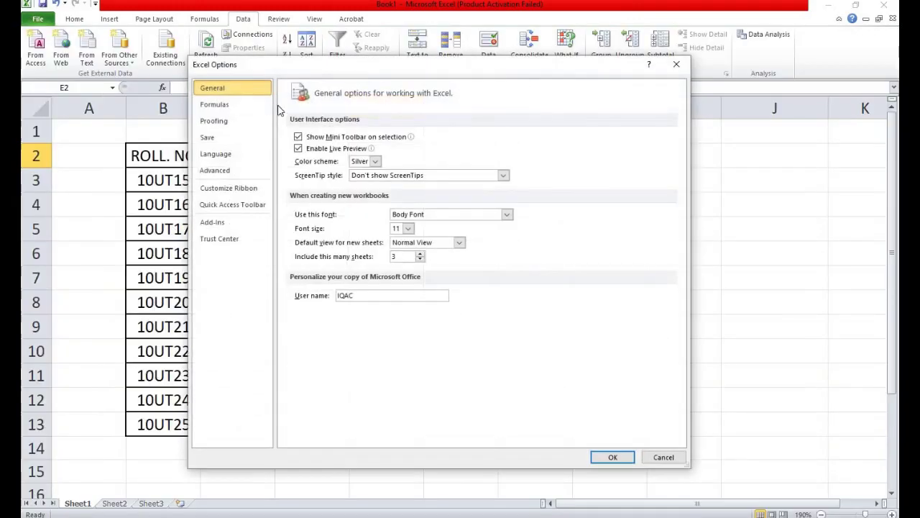
left_click_drag(461, 68, 576, 62)
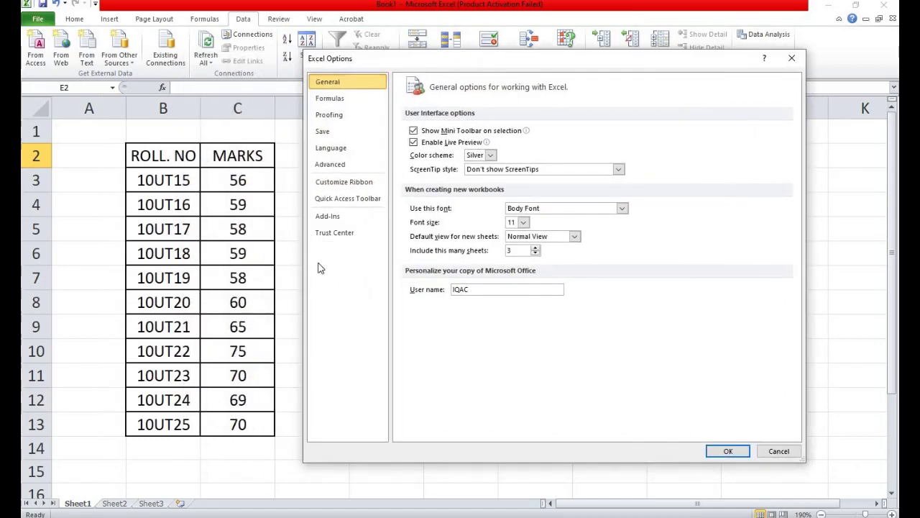
left_click(327, 217)
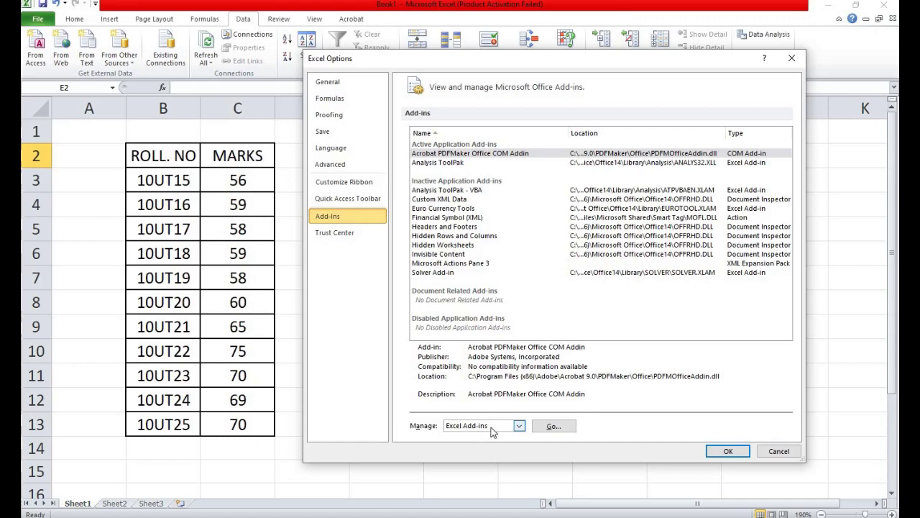
left_click(550, 427)
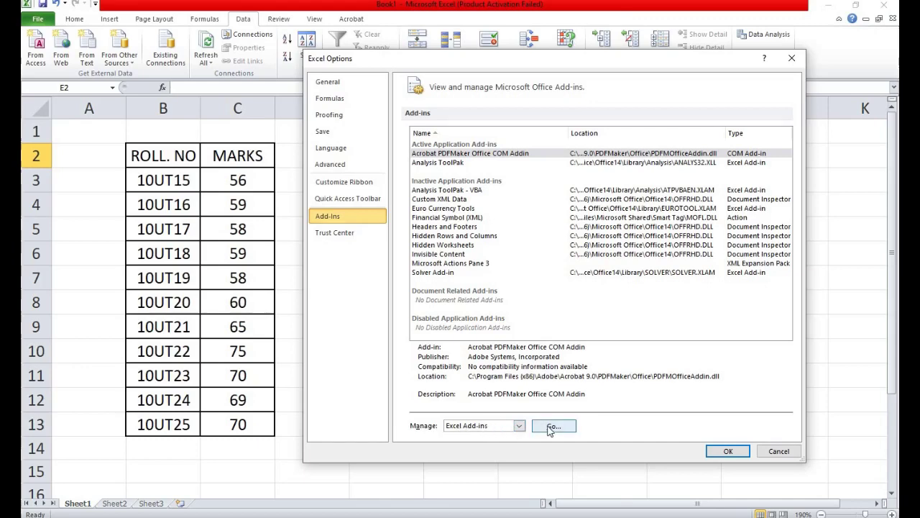
left_click_drag(634, 140, 586, 169)
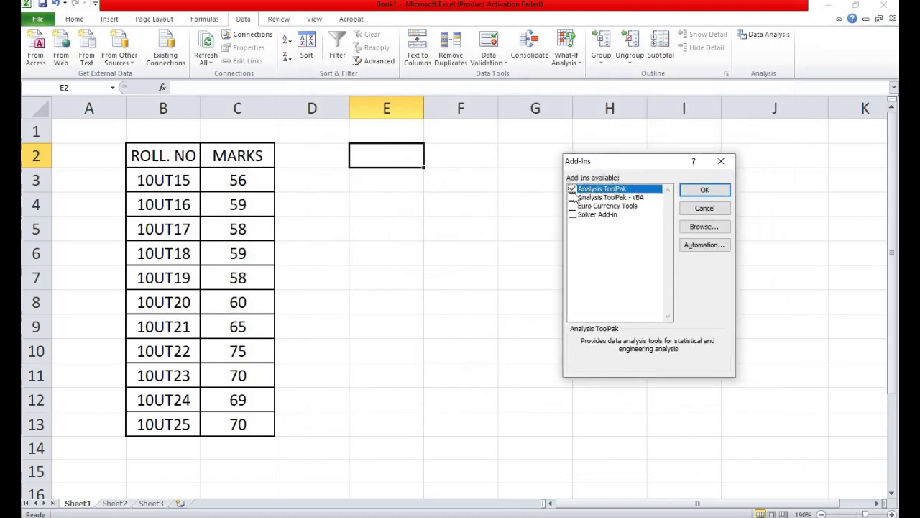
left_click(693, 191)
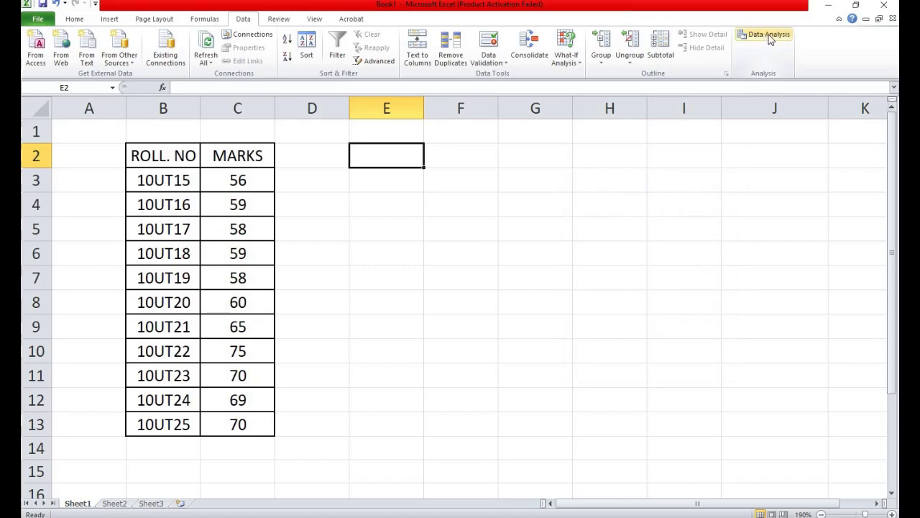
Check the available Excel add-ins once more for the Analysis ToolPak setting and accept the list
left_click(40, 19)
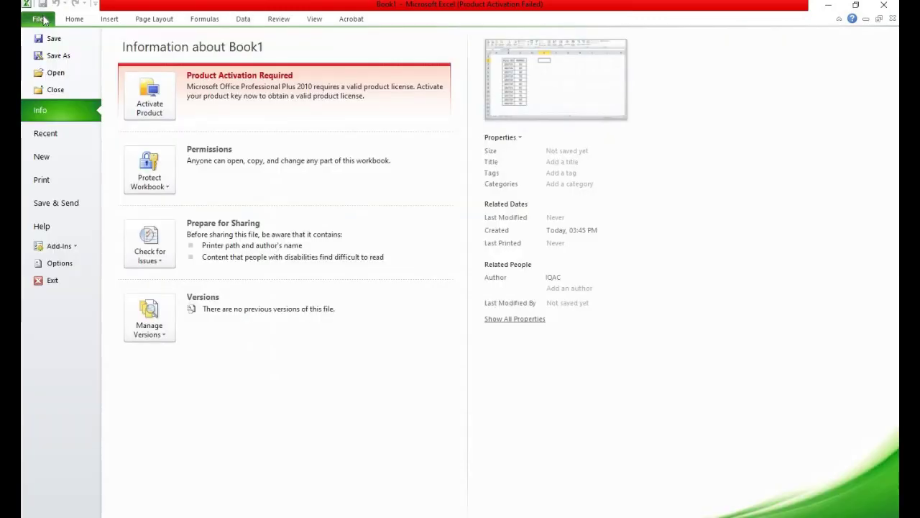
left_click(44, 263)
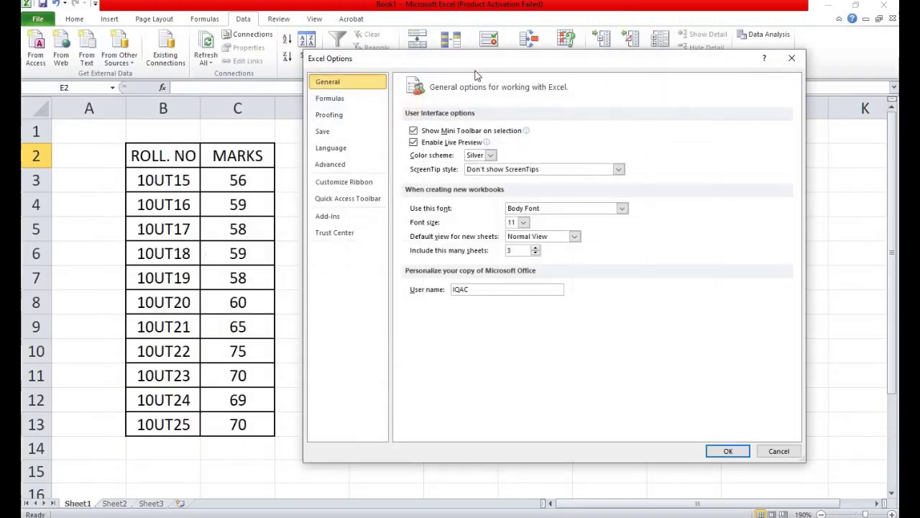
left_click(335, 217)
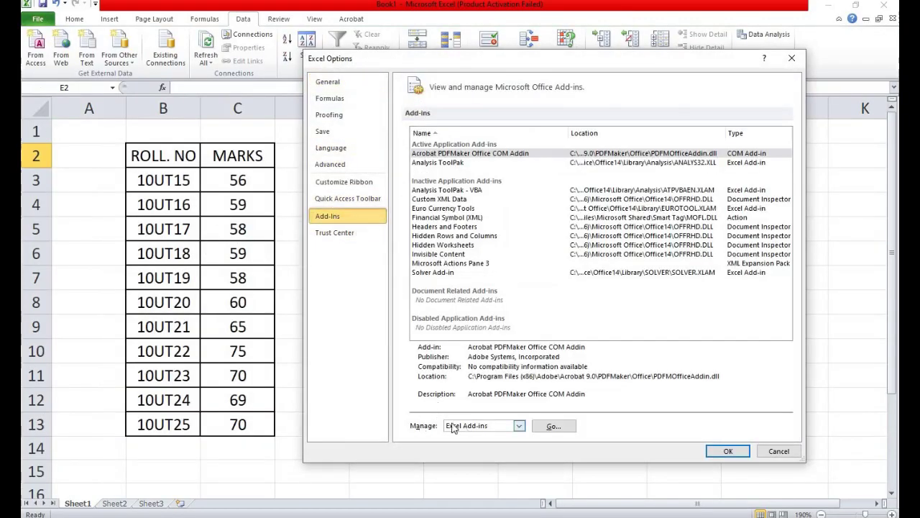
left_click(552, 427)
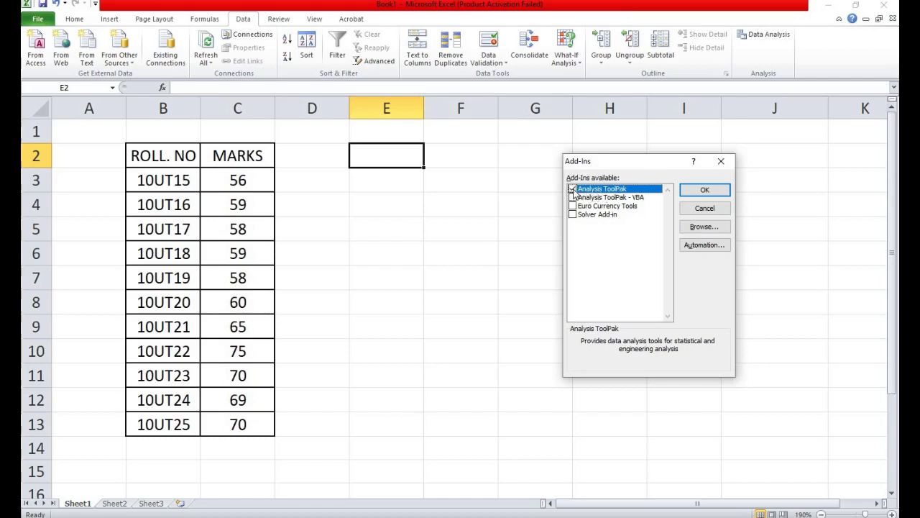
left_click(694, 189)
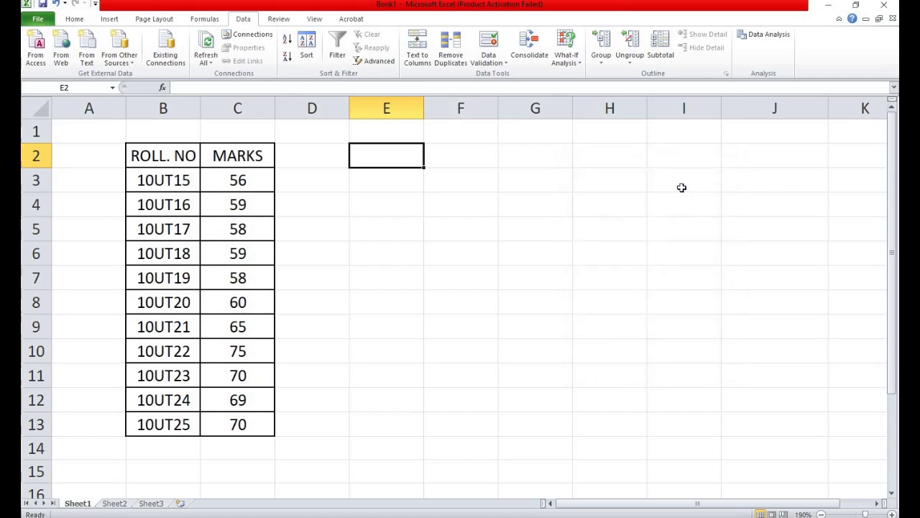
Start the Descriptive Statistics tool from the Data Analysis tools
left_click(767, 35)
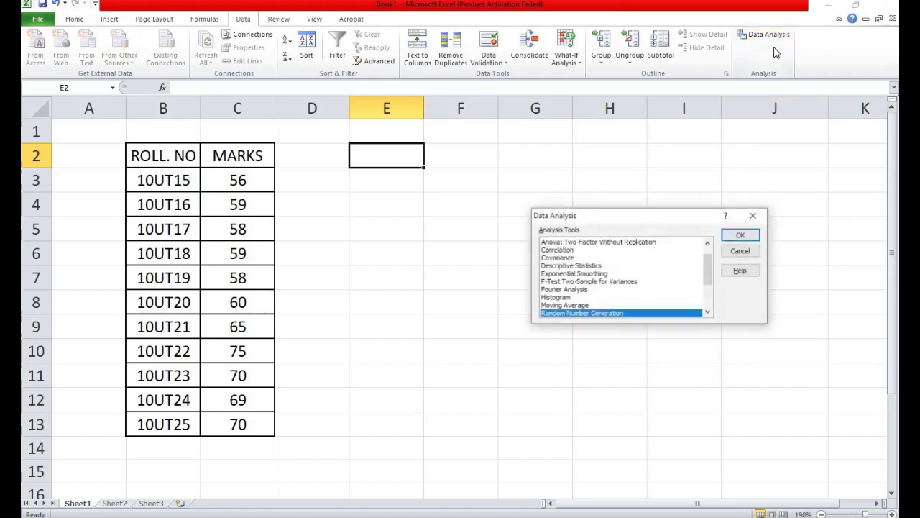
left_click_drag(610, 216, 536, 138)
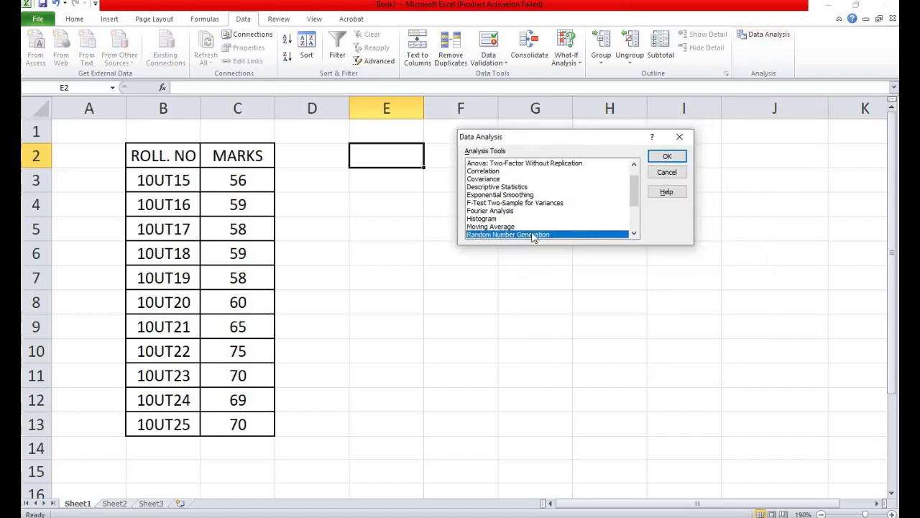
left_click(506, 189)
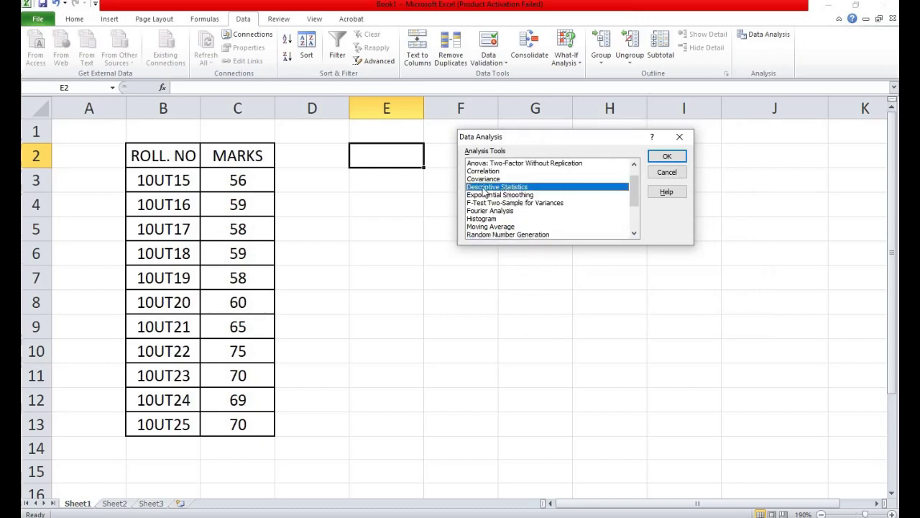
left_click(486, 178)
left_click(487, 172)
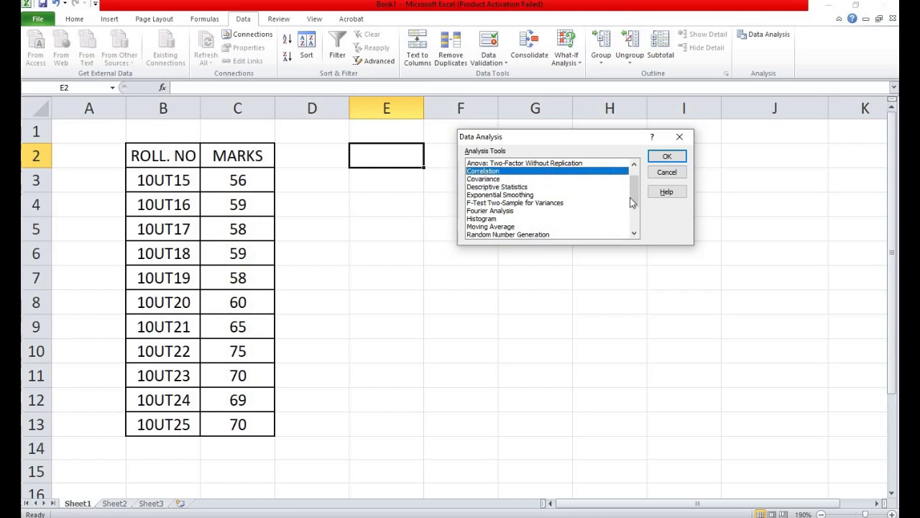
scroll(636, 187, "up", 2)
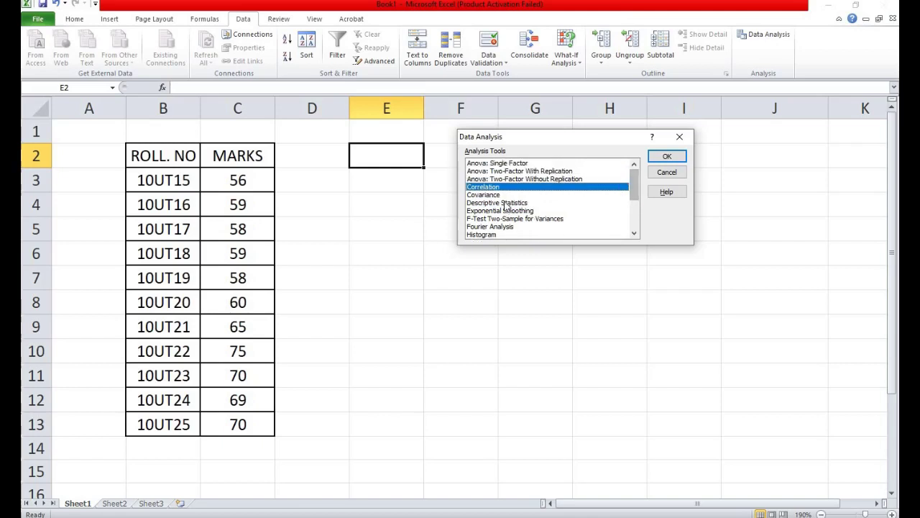
left_click(505, 203)
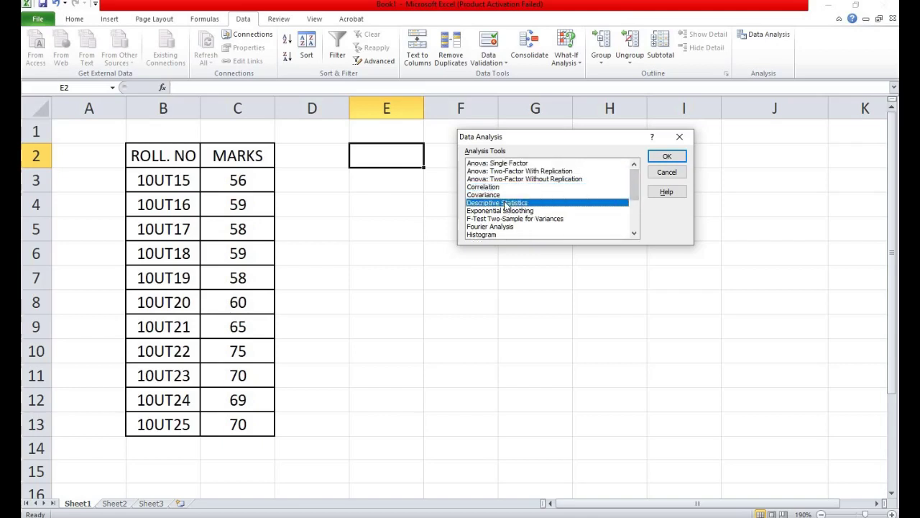
left_click(667, 156)
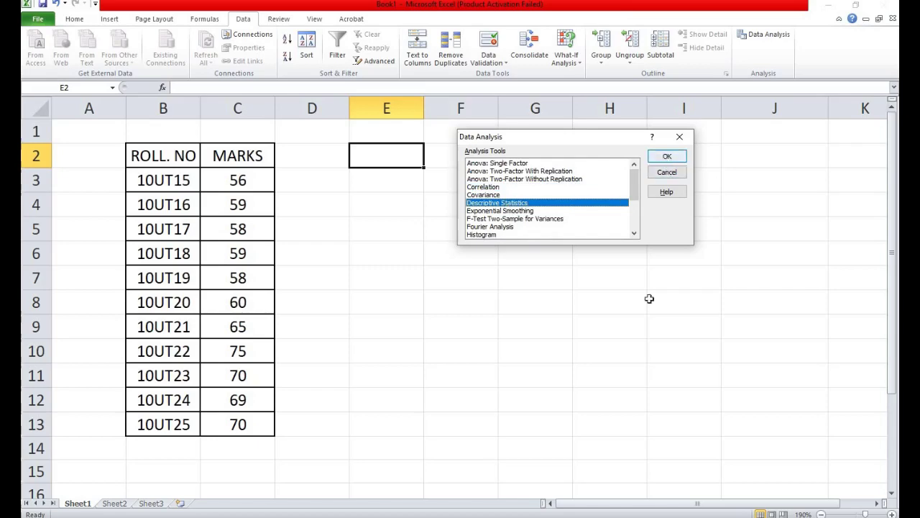
Set the Descriptive Statistics input range to the marks in cells C3:C13
left_click_drag(519, 90, 512, 151)
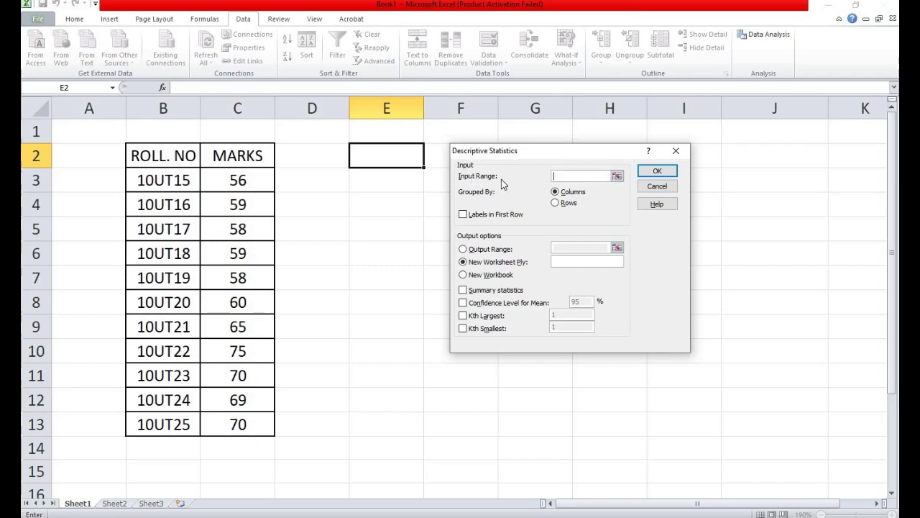
left_click(246, 181)
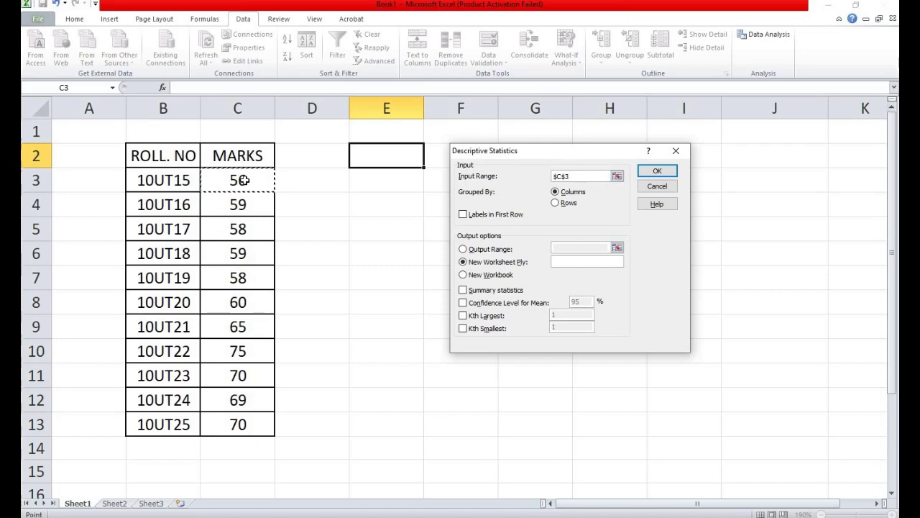
left_click(245, 429, "shift")
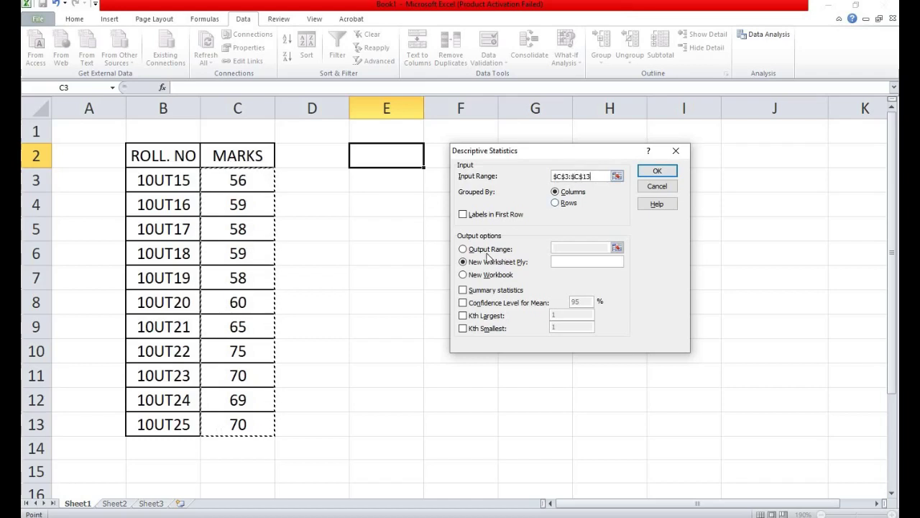
Generate summary statistics for the marks on the same sheet, with the output range set to cell F2
left_click(463, 250)
left_click_drag(587, 151, 692, 149)
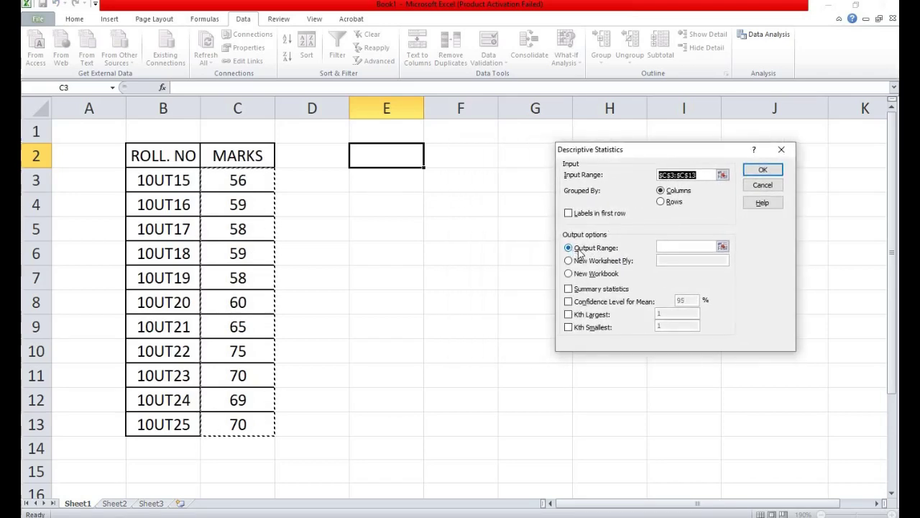
left_click(723, 247)
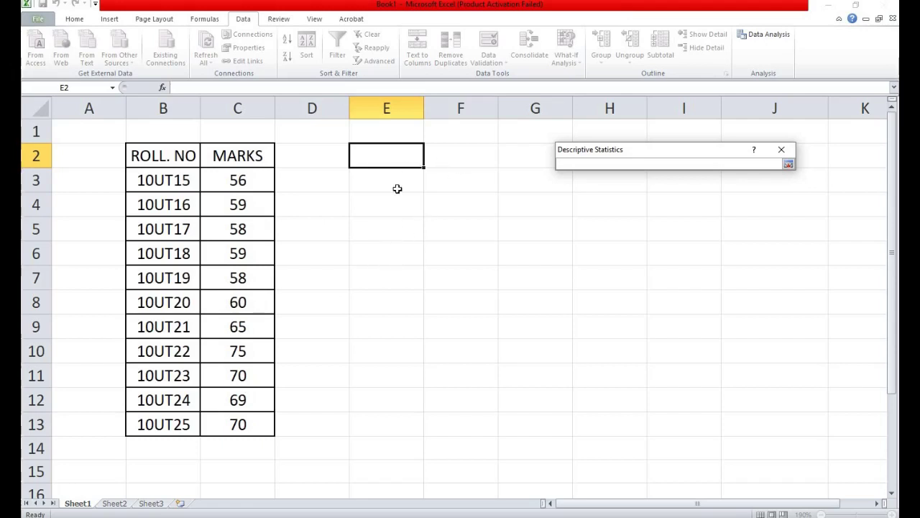
left_click(446, 152)
left_click(789, 164)
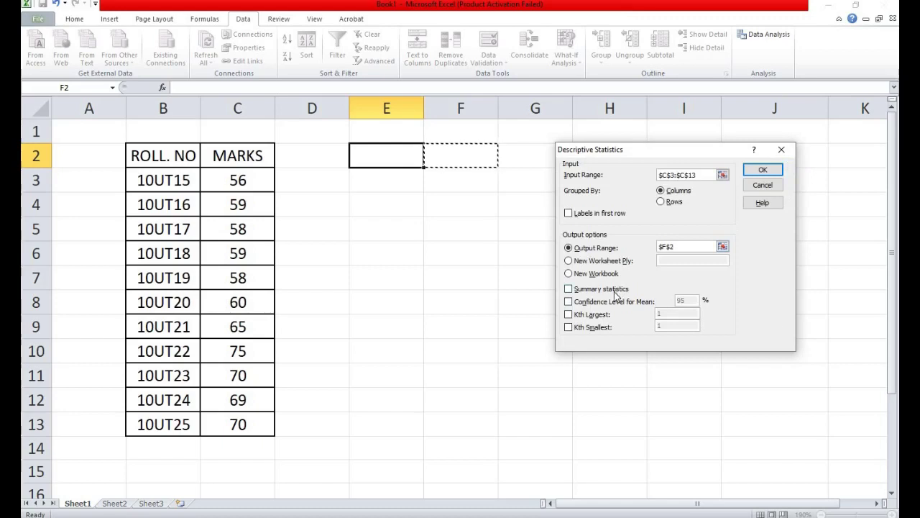
left_click(569, 289)
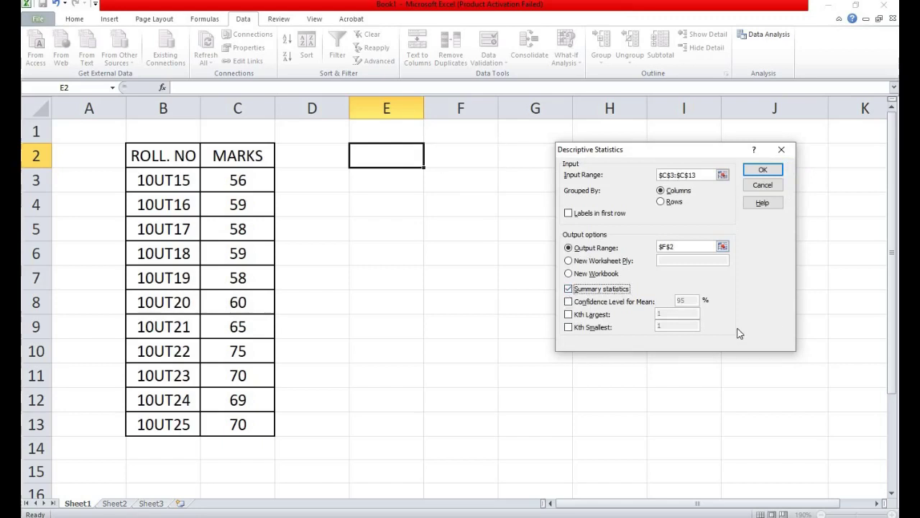
left_click(759, 172)
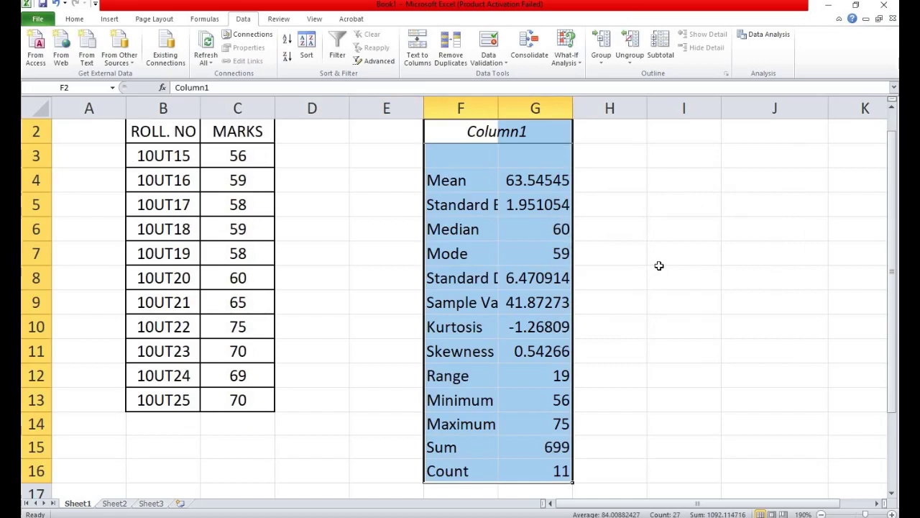
Widen columns G and F so the statistics labels and values fit in full
scroll(659, 265, "down", 1)
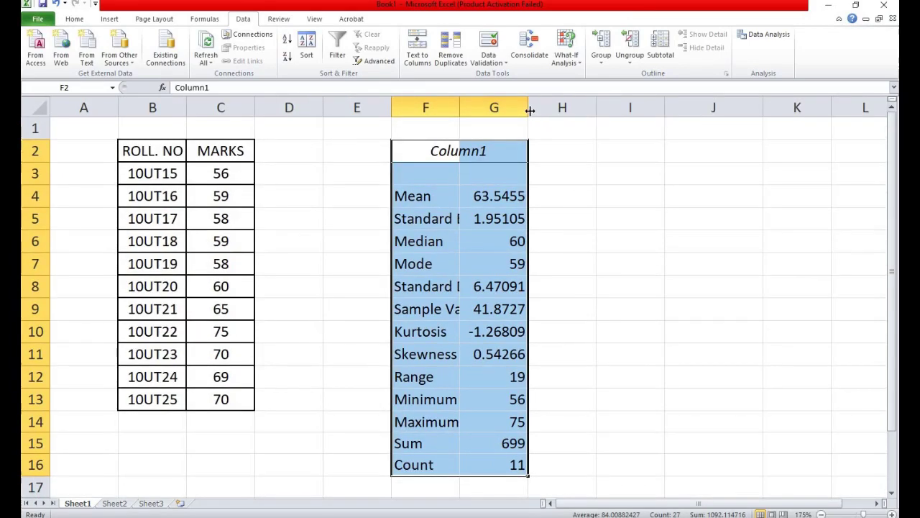
left_click_drag(529, 107, 600, 120)
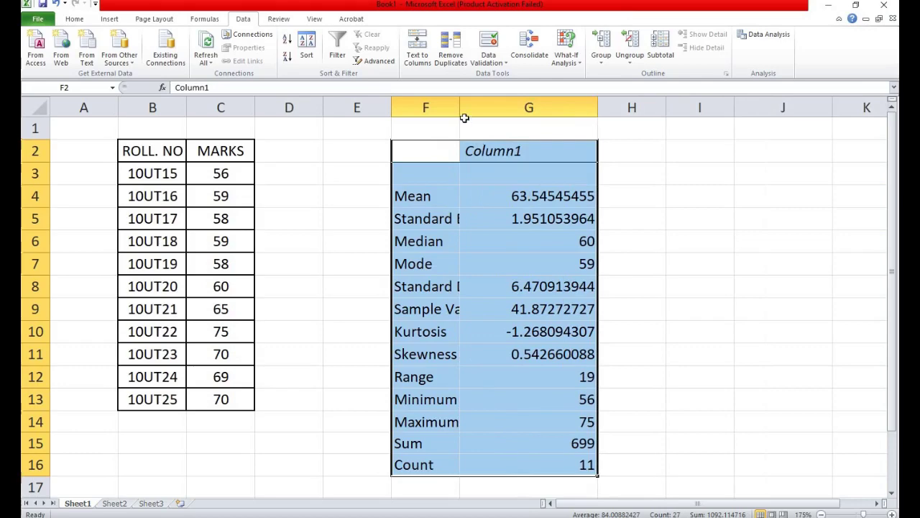
left_click_drag(461, 107, 529, 110)
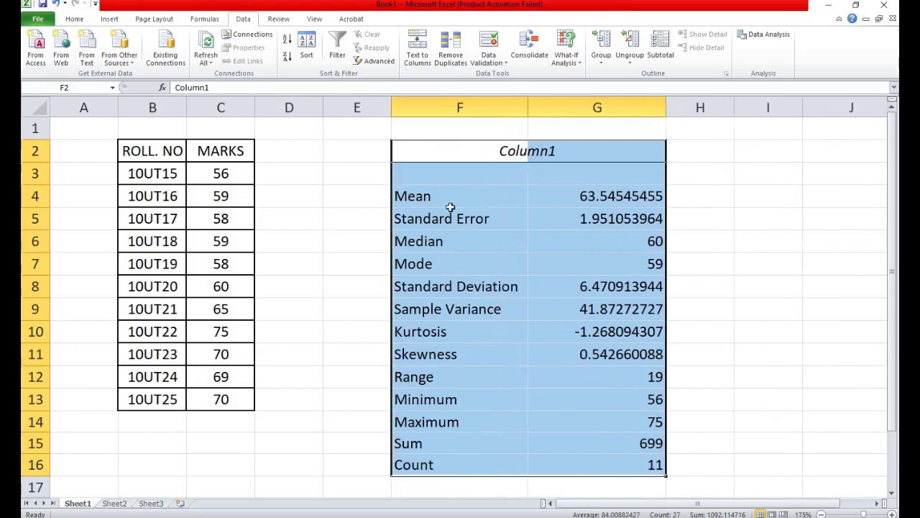
Merge and center the Column1 heading across cells F2:G2
left_click(438, 153)
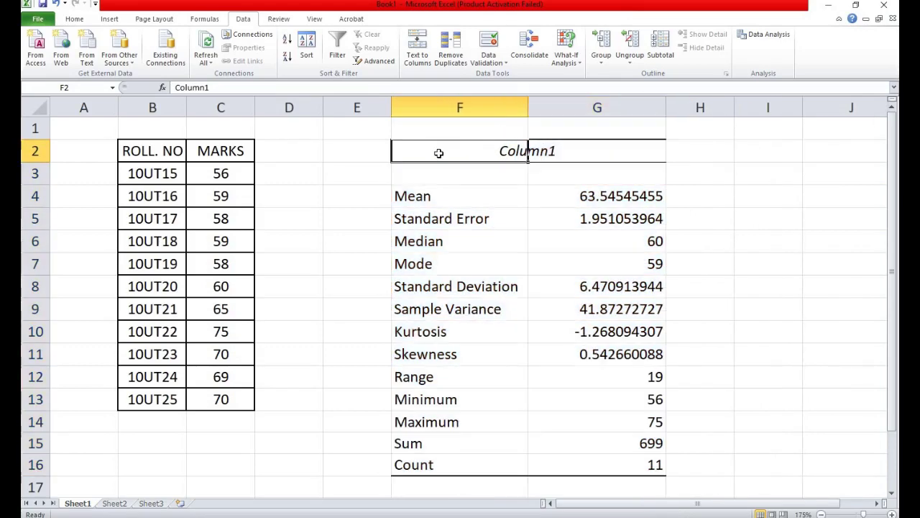
key("shift+Right")
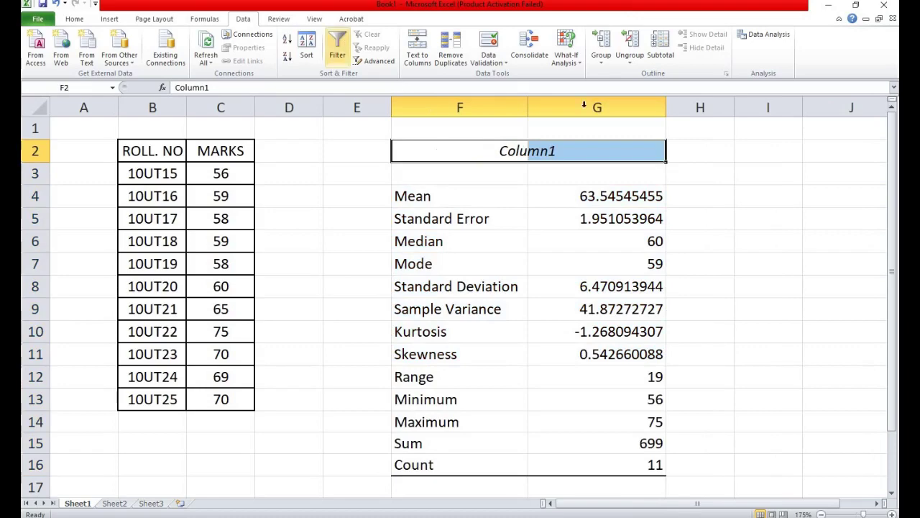
left_click(75, 20)
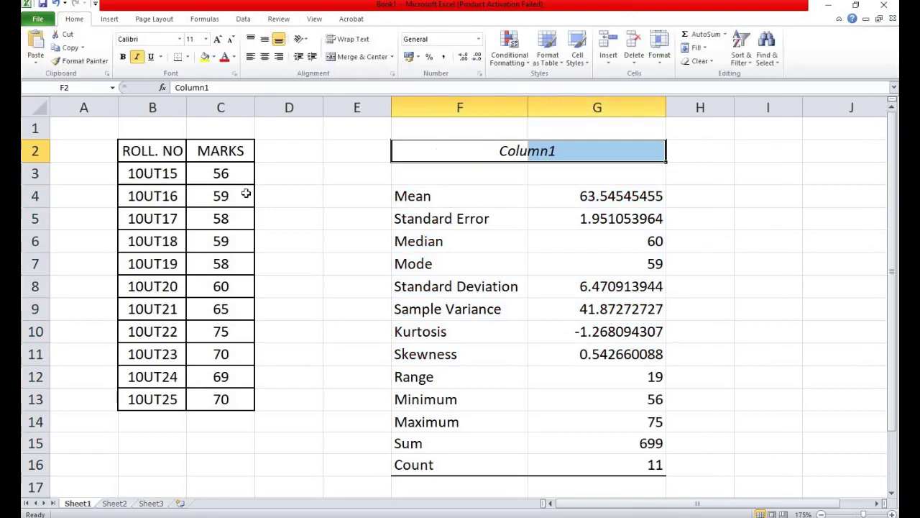
left_click(352, 57)
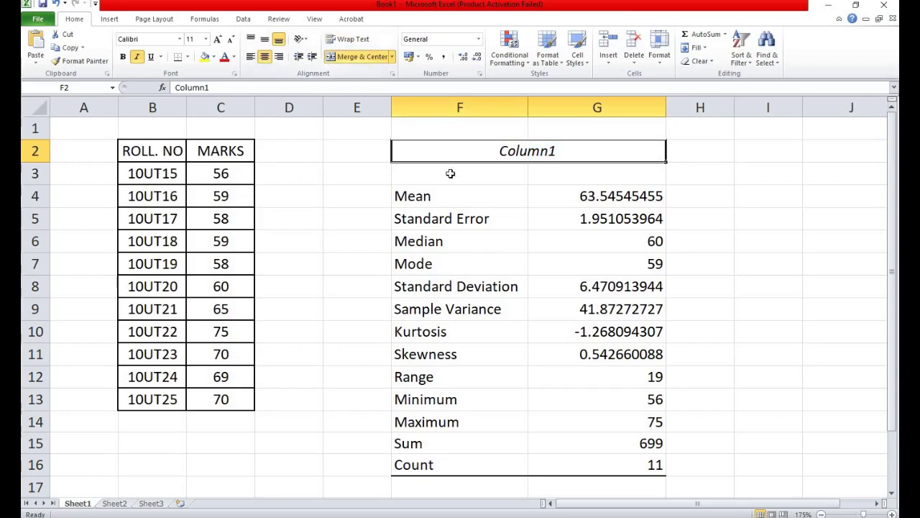
Apply thick solid outer and inside borders to the whole statistics table in F2:G16
left_click(650, 466, "shift")
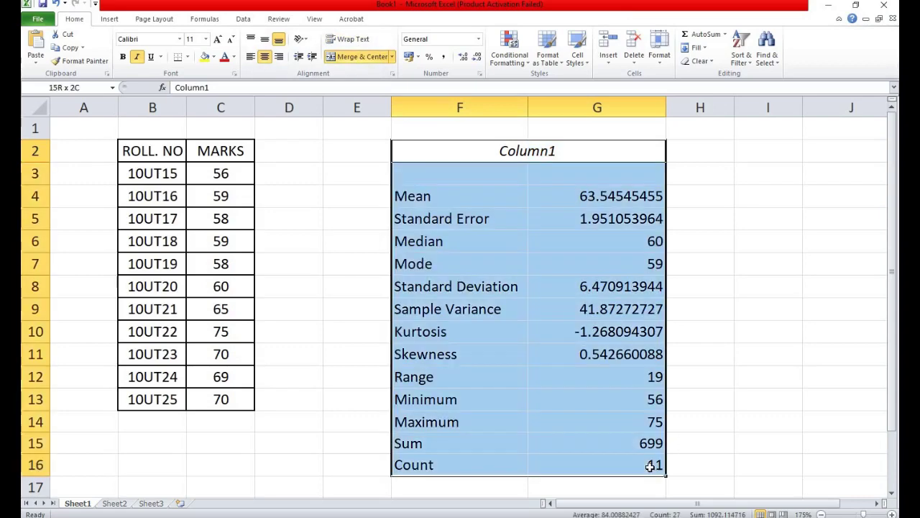
right_click(453, 199)
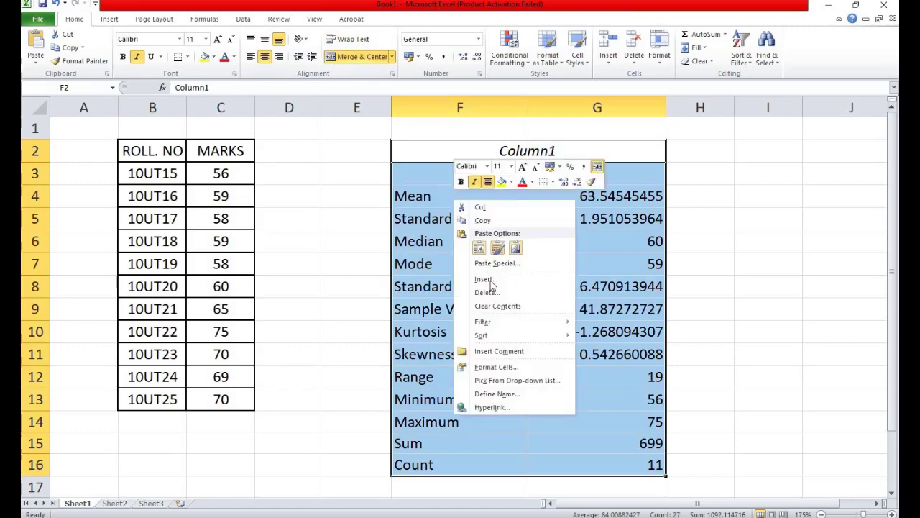
left_click(496, 368)
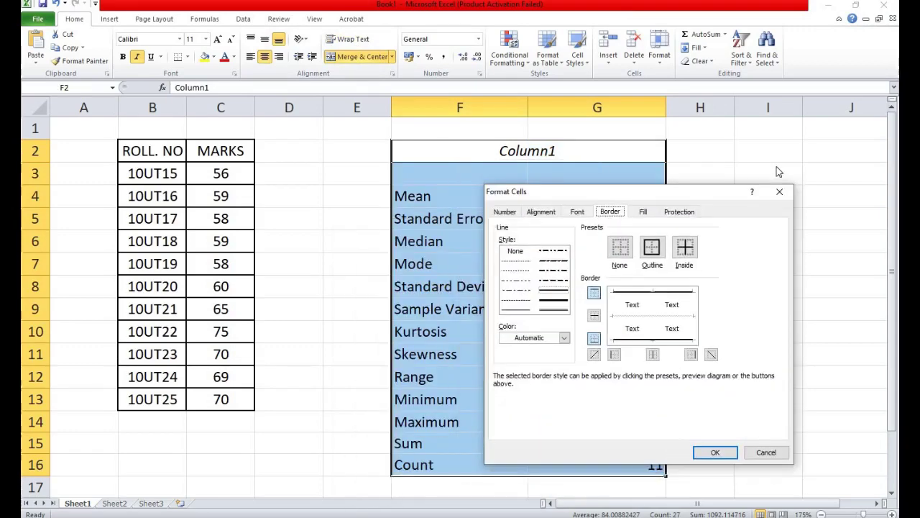
left_click_drag(632, 192, 733, 165)
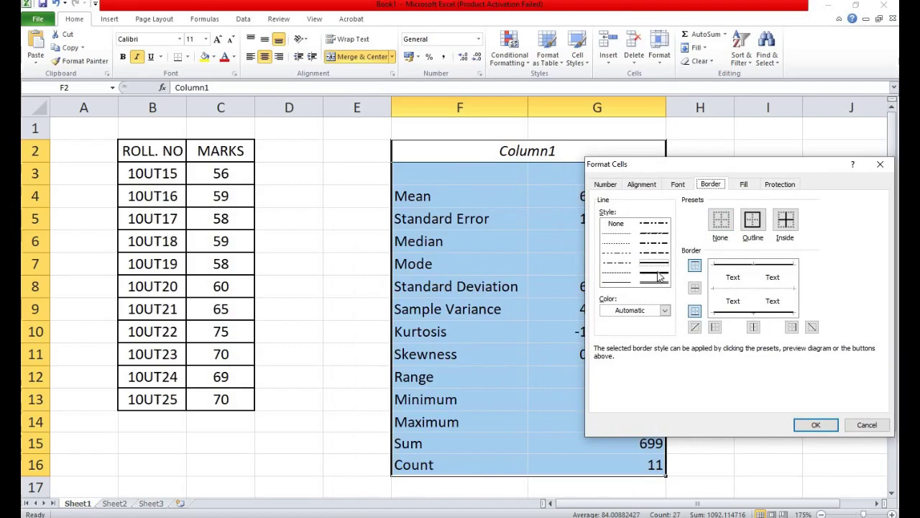
left_click(658, 275)
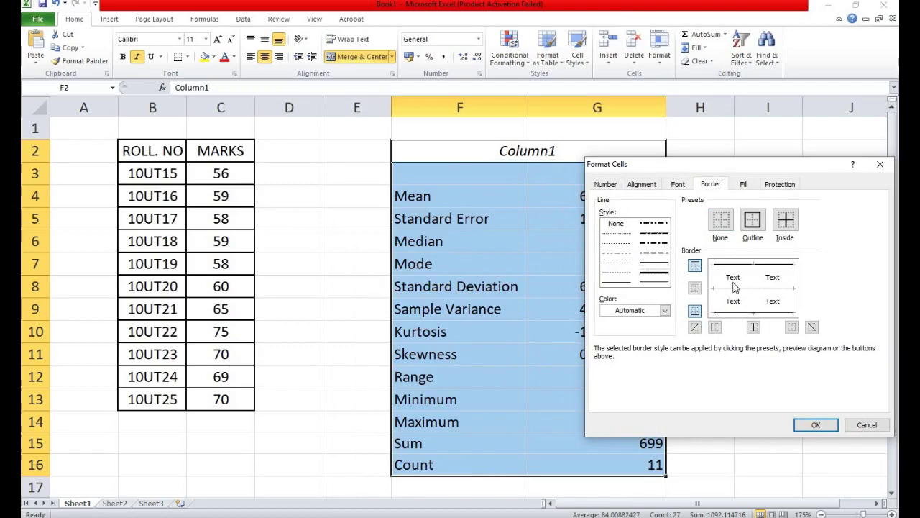
left_click(716, 292)
left_click(753, 291)
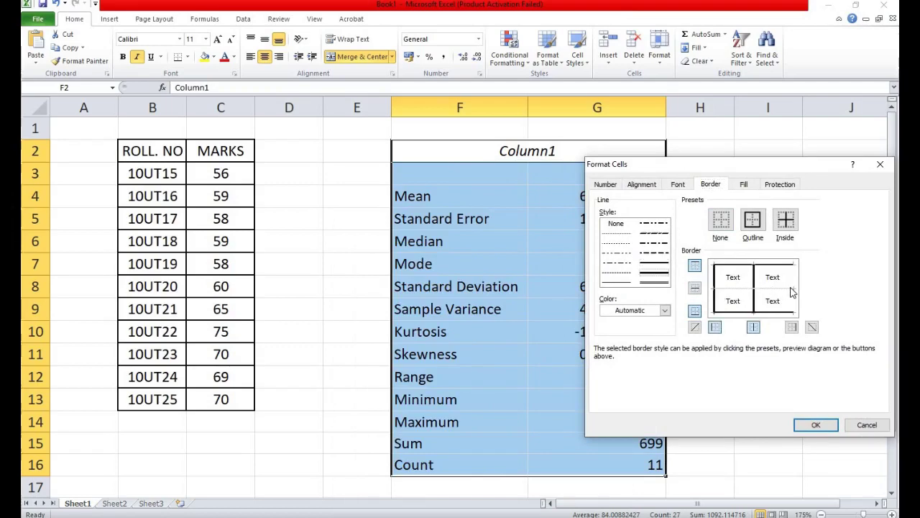
left_click(790, 291)
left_click(741, 289)
left_click(816, 424)
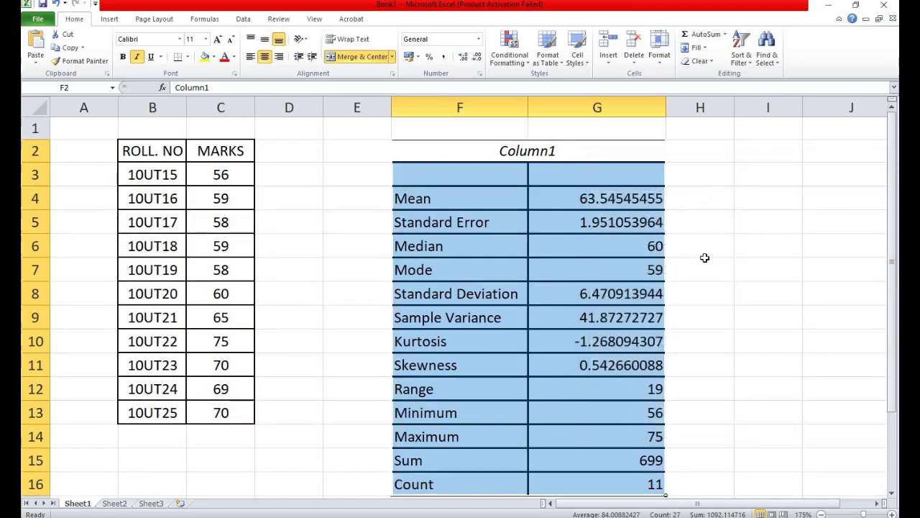
left_click(711, 230)
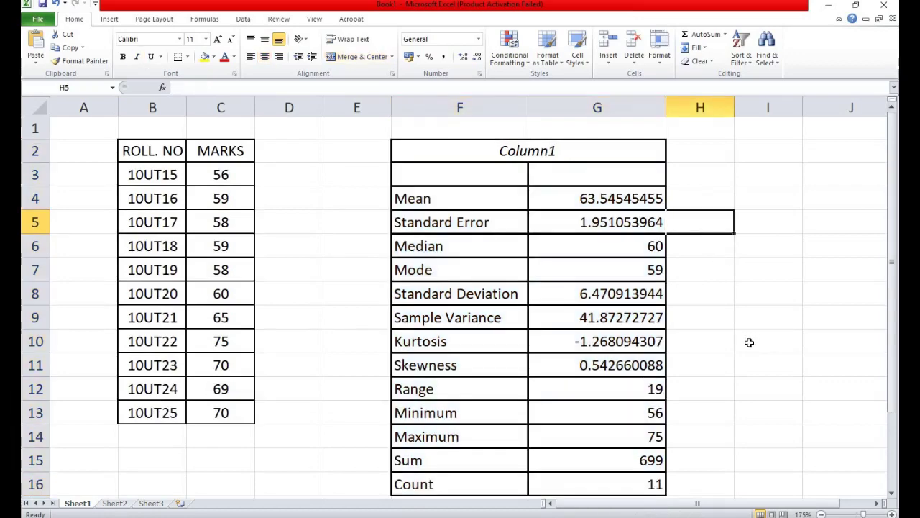
left_click(763, 245)
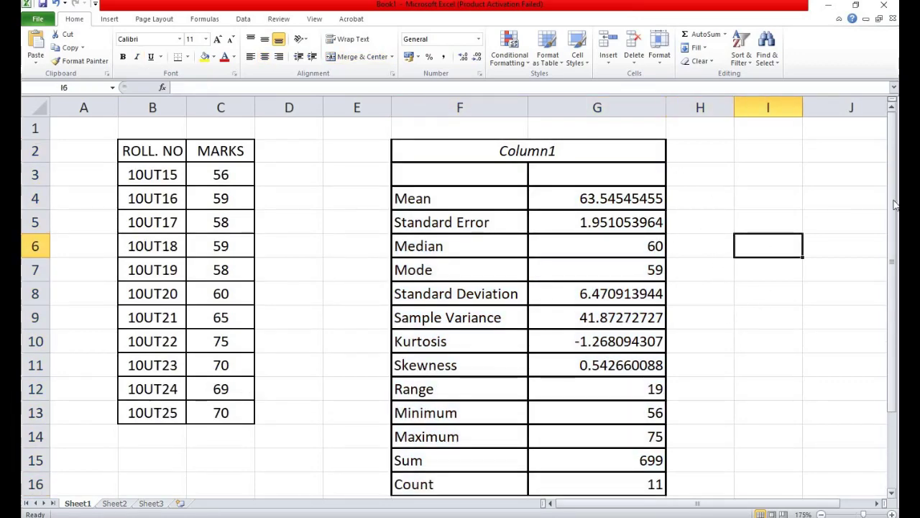
left_click_drag(895, 208, 486, 168)
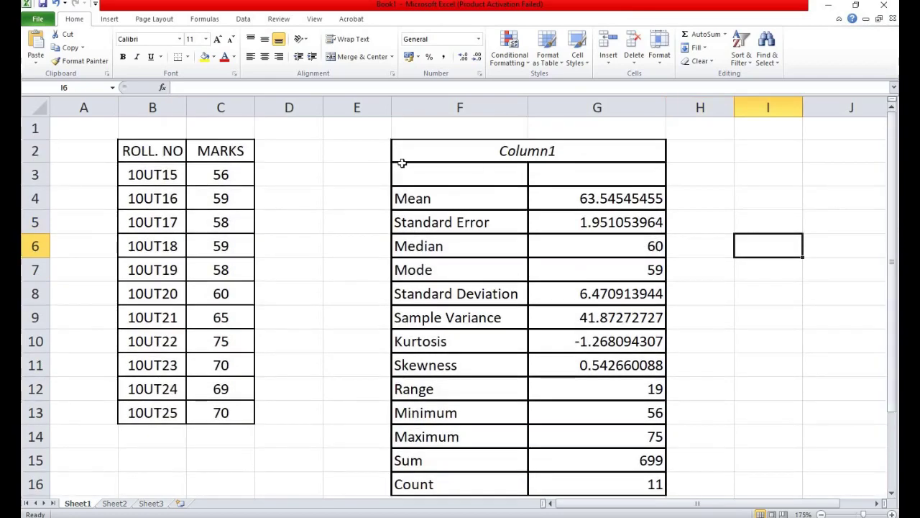
Insert a 2-D clustered column chart from the roll numbers and marks in B3:C13
left_click(155, 173)
left_click(238, 412, "shift")
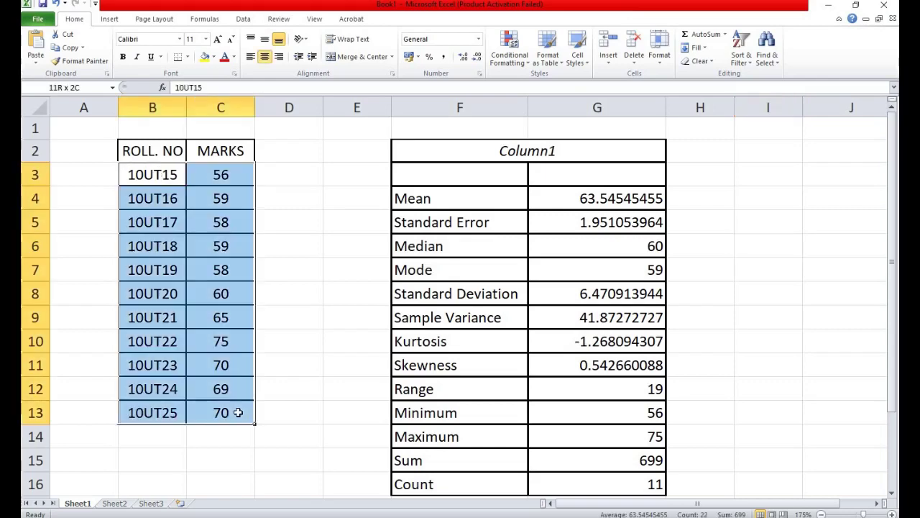
left_click(110, 19)
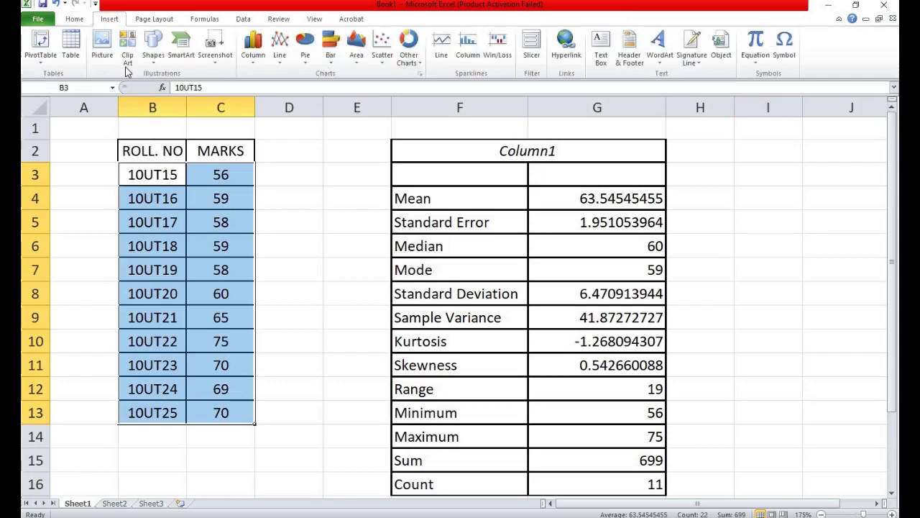
left_click(258, 63)
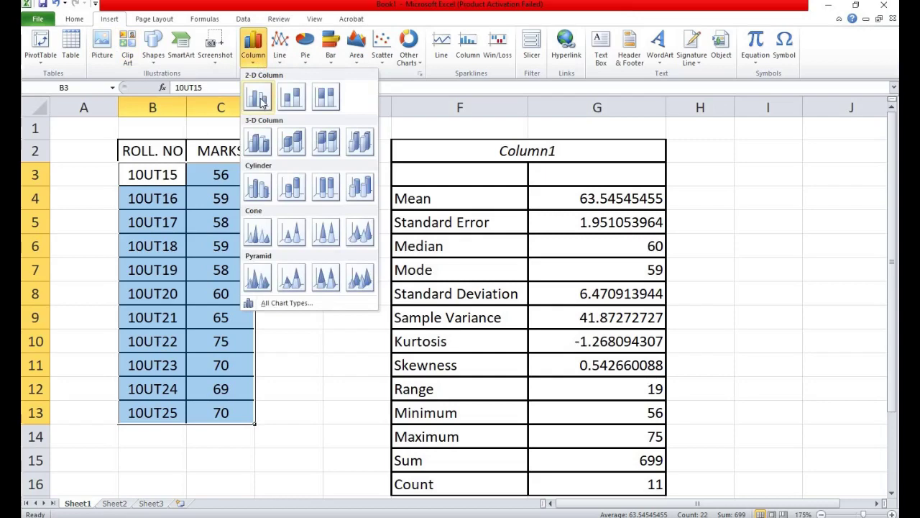
left_click(259, 99)
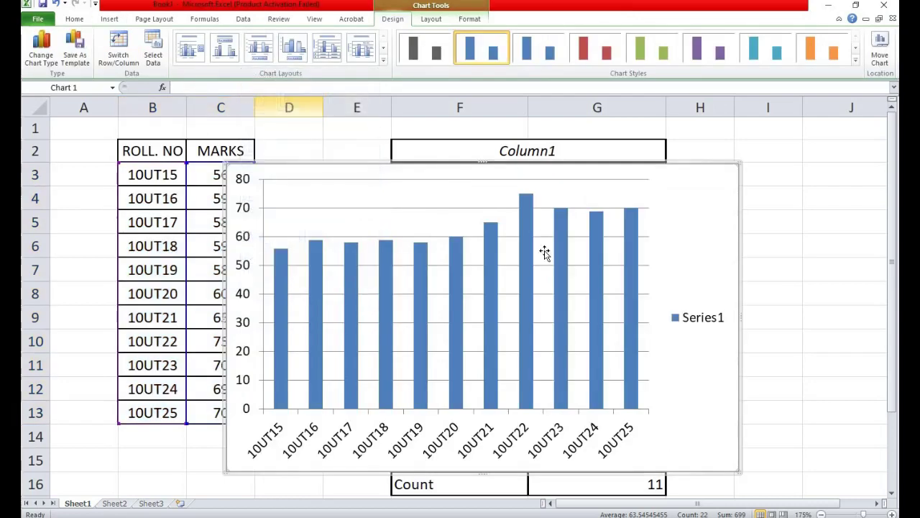
Delete the Series1 legend from the column chart and shrink the chart from its upper corner
left_click(697, 320)
key("Delete")
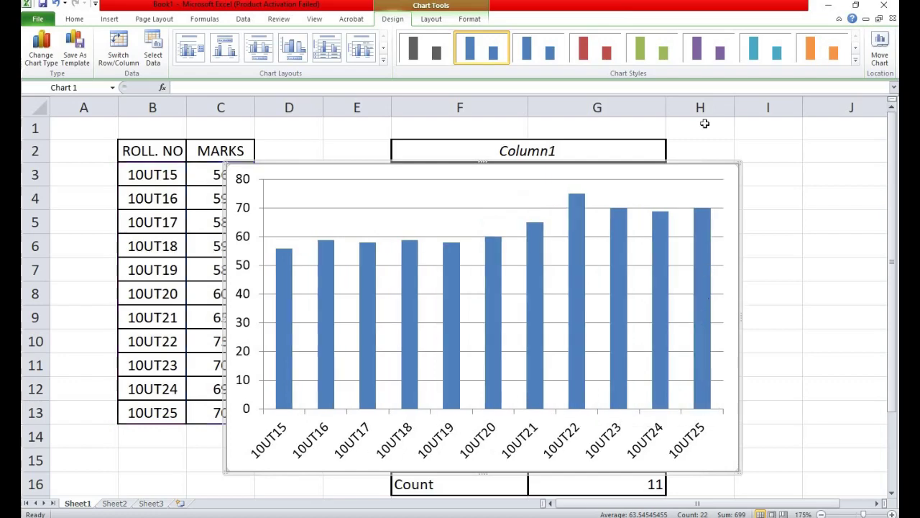
left_click_drag(760, 164, 615, 237)
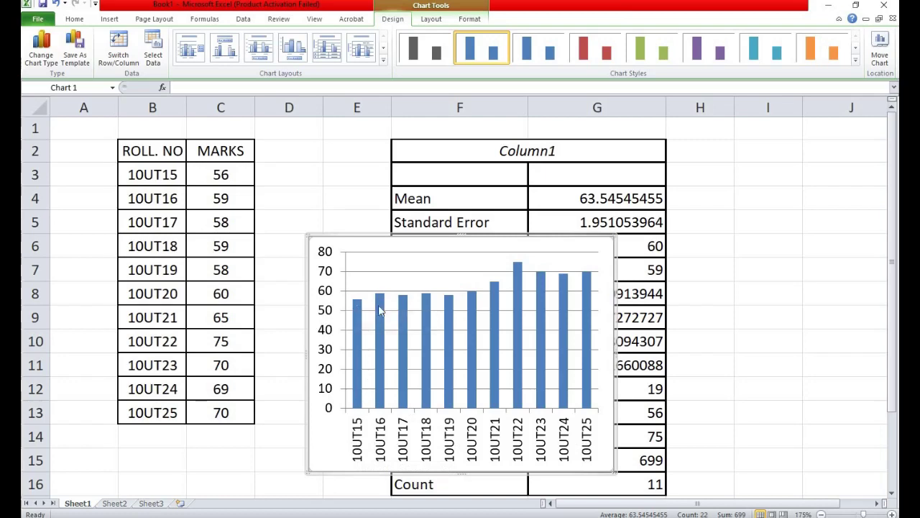
Add data labels to the chart's columns and apply the blue bevelled chart style with a black background
right_click(356, 310)
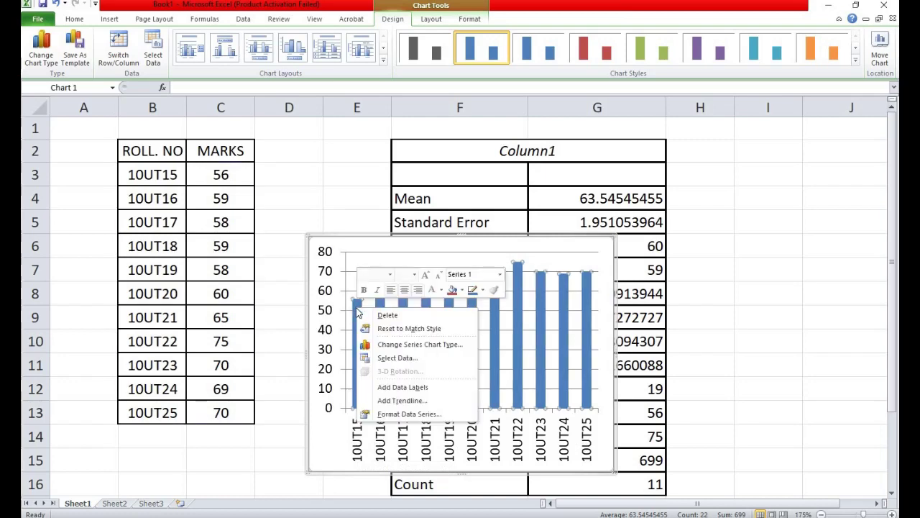
left_click(390, 388)
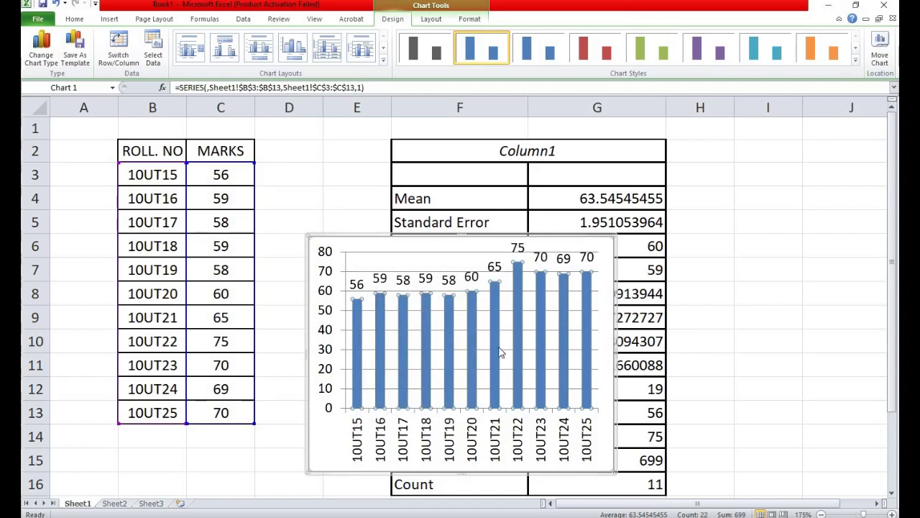
left_click(855, 62)
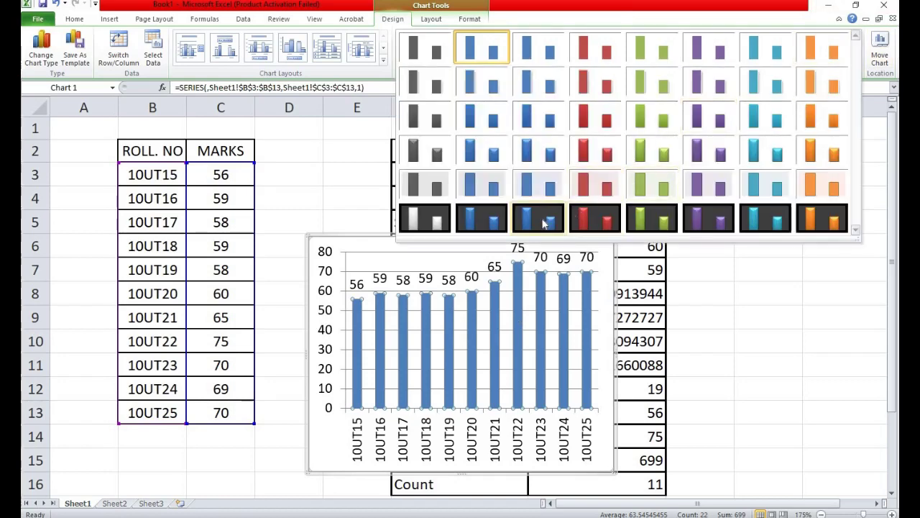
left_click(543, 224)
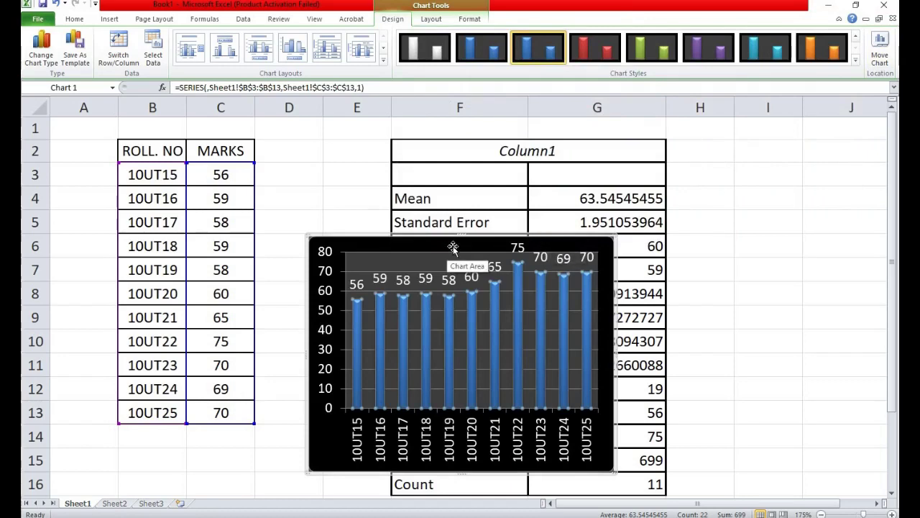
Move the chart clear of both tables, placing it below the statistics table from about row 17, starting in column G
left_click_drag(448, 244, 672, 234)
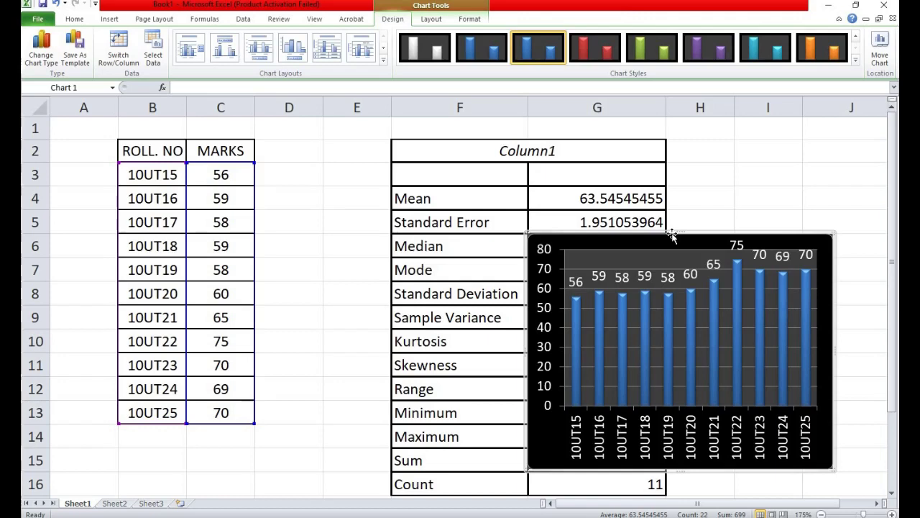
left_click_drag(673, 235, 329, 450)
scroll(729, 319, "down", 3)
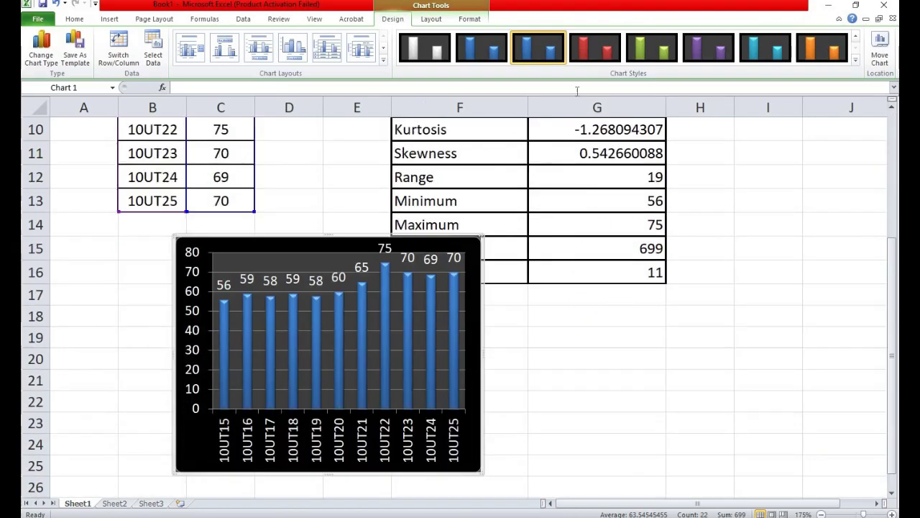
left_click_drag(335, 233, 706, 296)
scroll(787, 295, "up", 3)
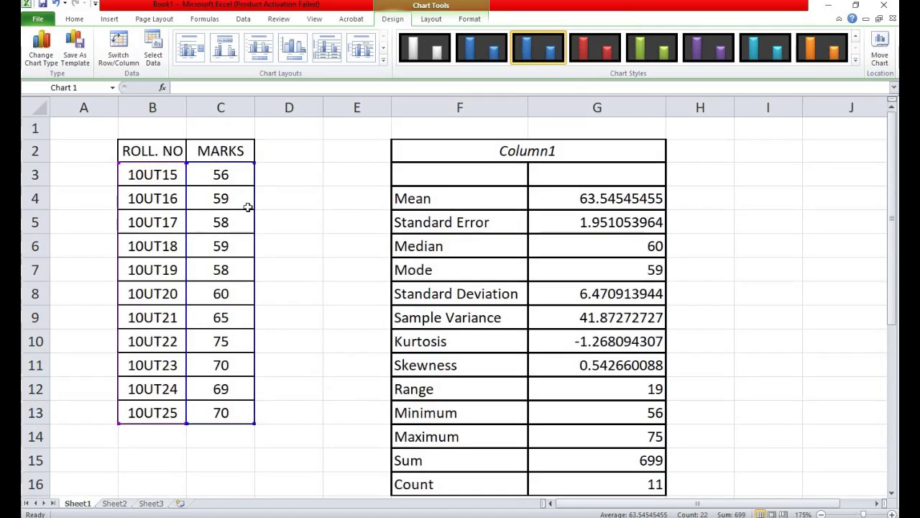
Fill the statistics labels from Mean to Standard Deviation in F4:F8 with yellow
left_click(444, 198)
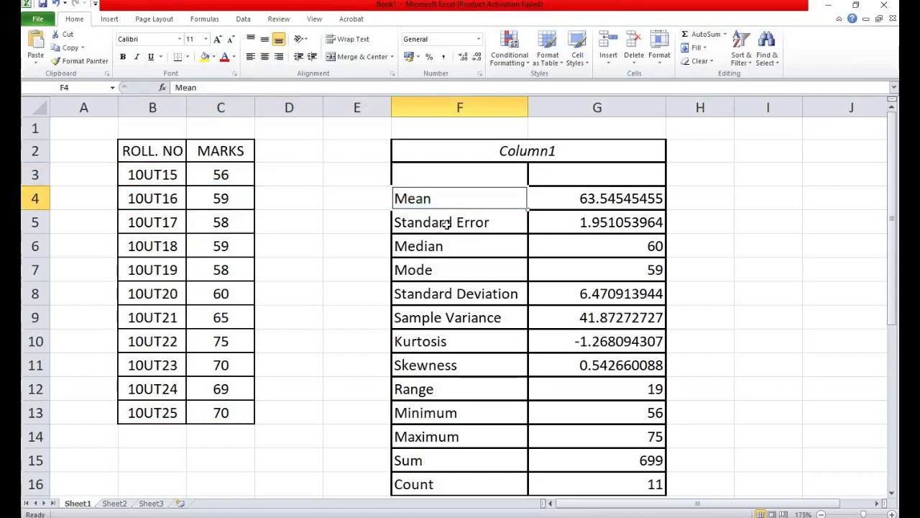
left_click_drag(445, 223, 460, 294)
left_click(205, 56)
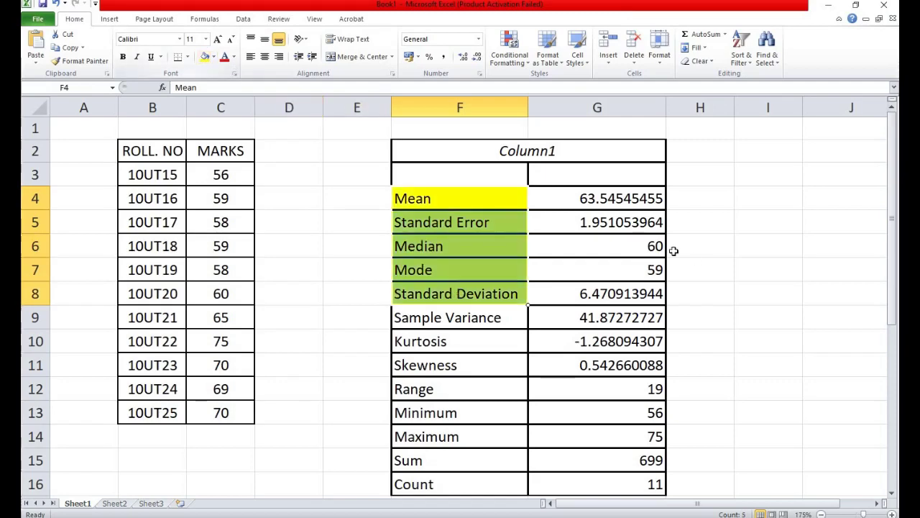
left_click(707, 247)
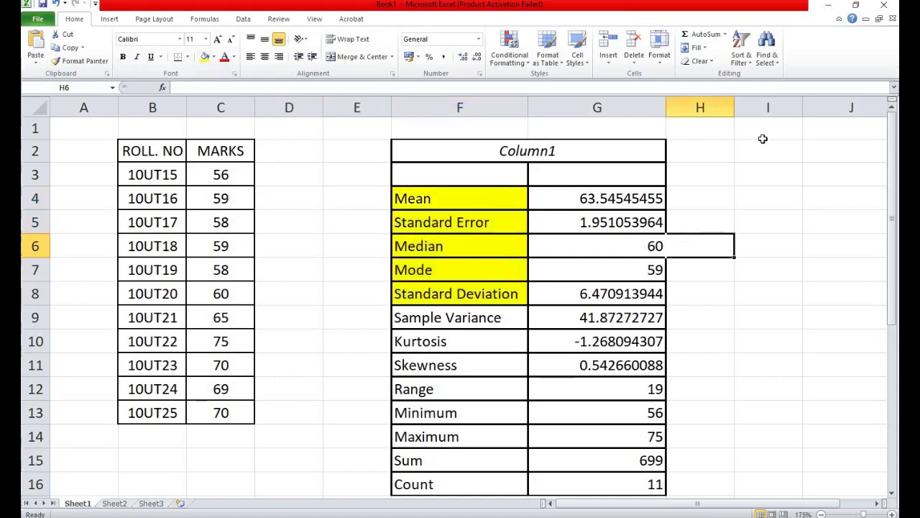